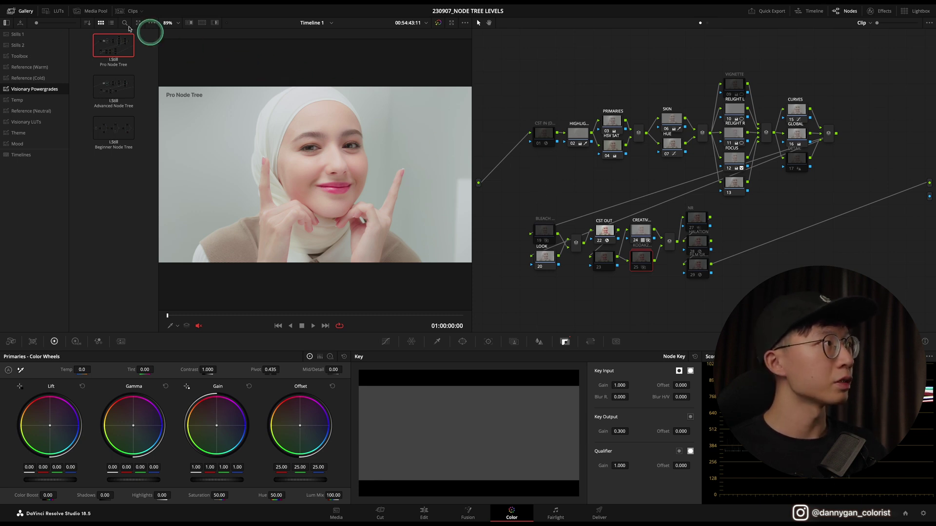
Hide the stills gallery and make CST OUT the active node.
left_click(26, 11)
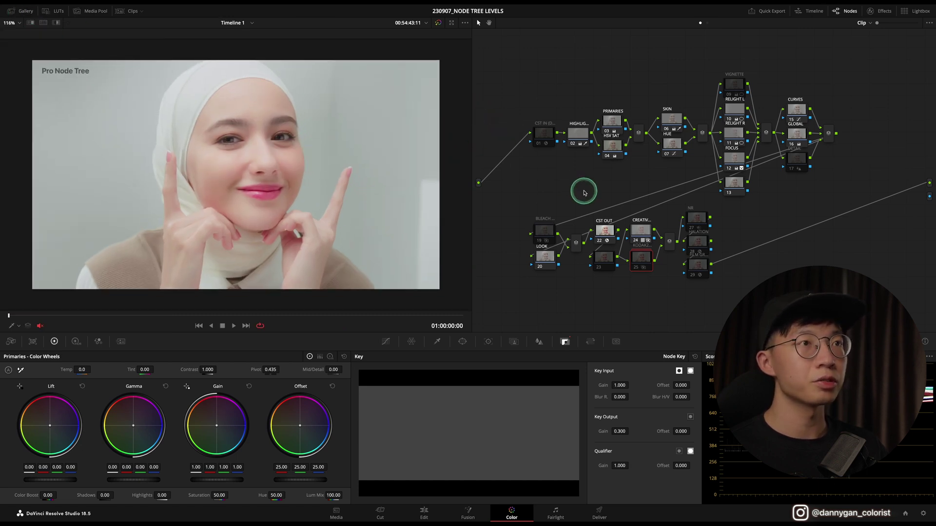
left_click_drag(515, 50, 854, 302)
left_click(741, 289)
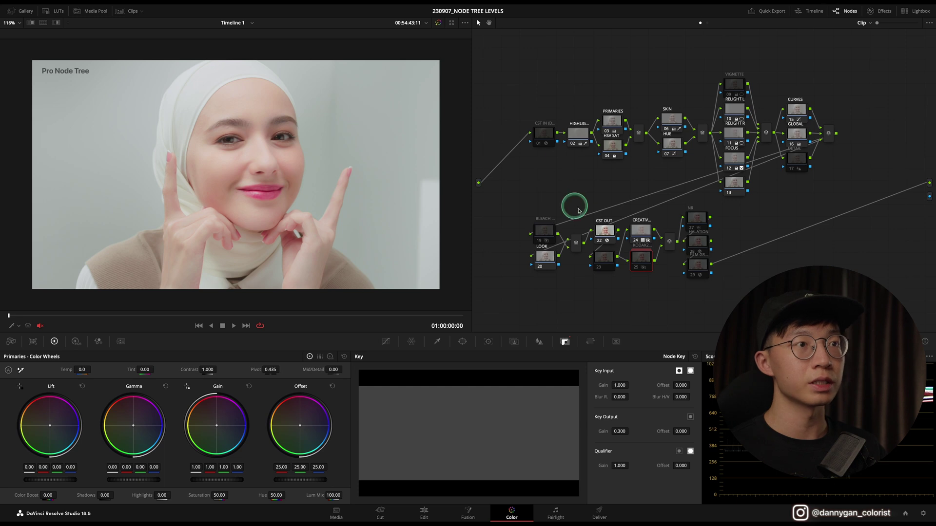
left_click(606, 231)
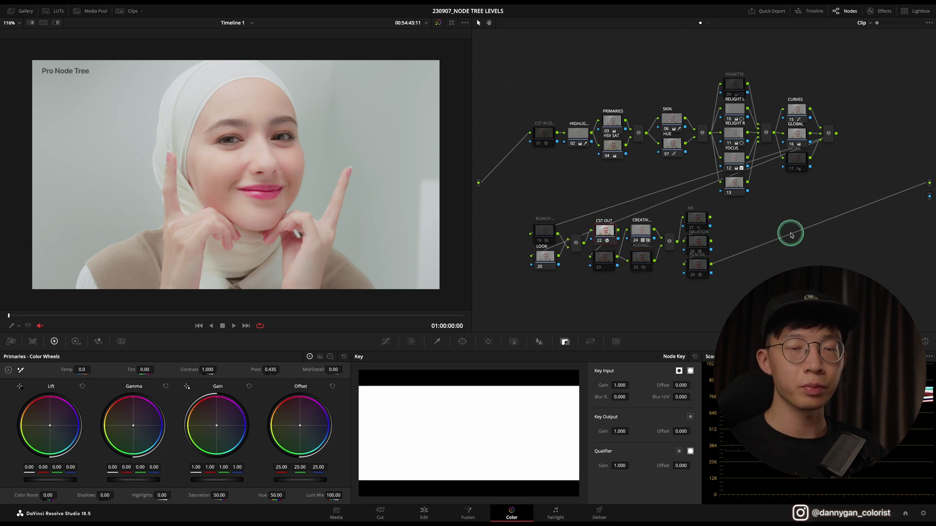
Review the Color Management output colour space in Project Settings, leaving it at Rec.709-A.
left_click(920, 510)
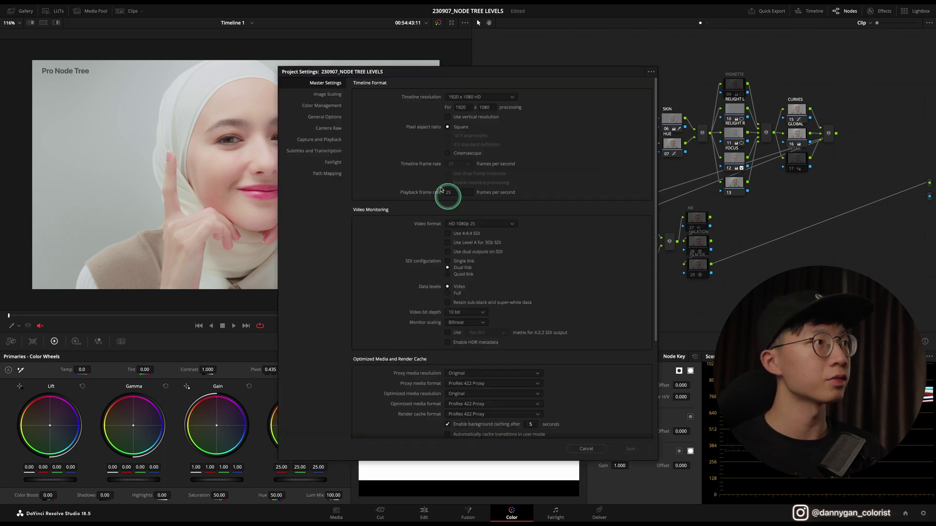
left_click(332, 106)
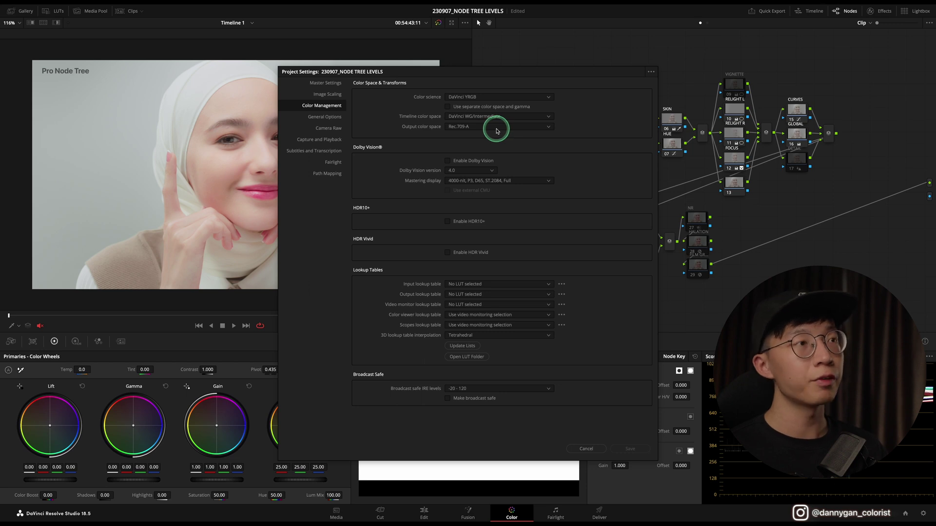
left_click(497, 126)
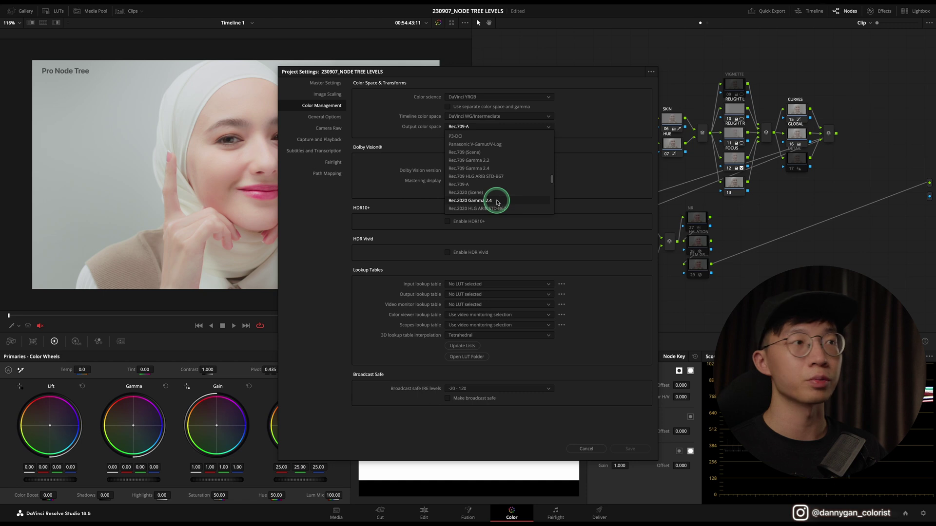
scroll(499, 198, "down", 2)
left_click(584, 150)
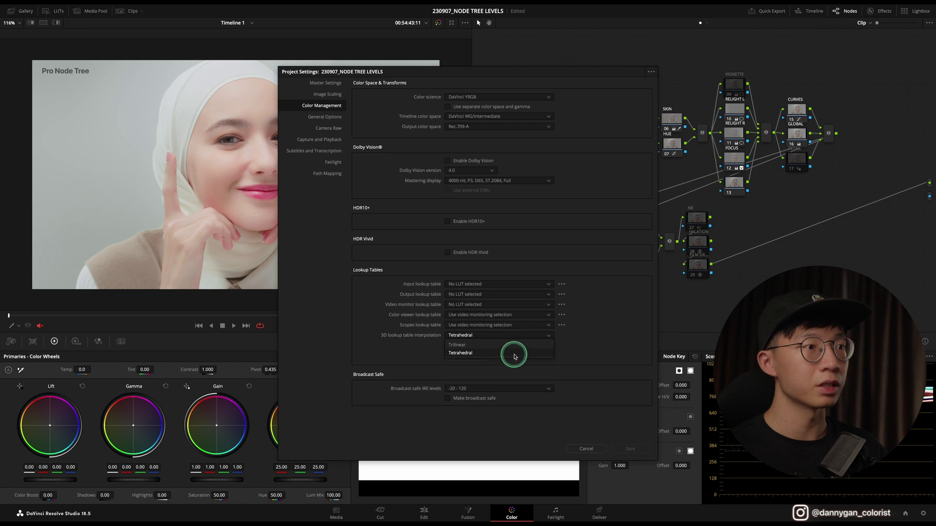
left_click(651, 72)
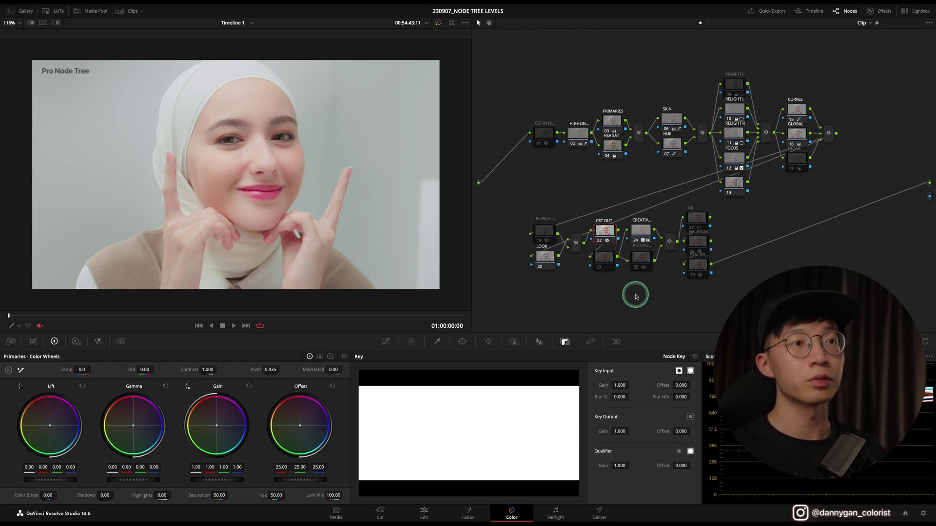
Make node 01 CST IN active and inspect its S-Log3 to DaVinci Wide Gamut transform settings.
left_click_drag(633, 297, 758, 217)
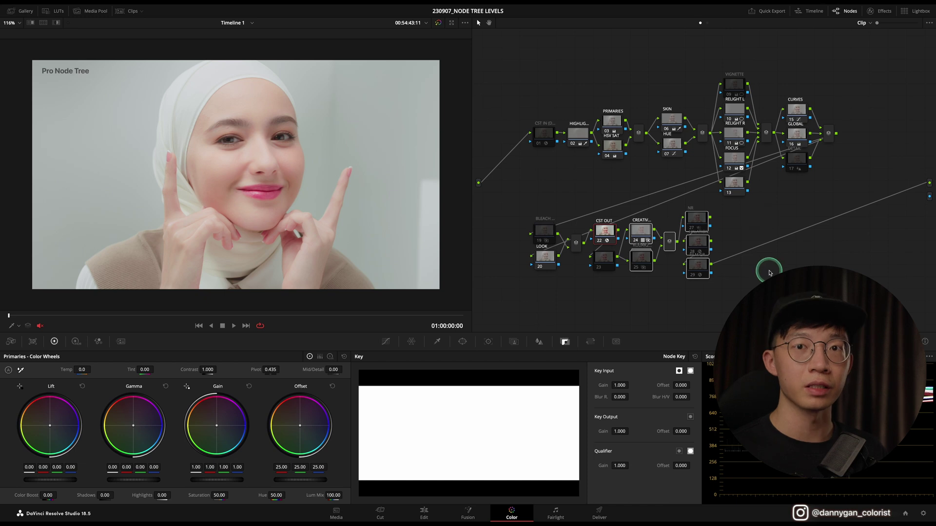
left_click(628, 297)
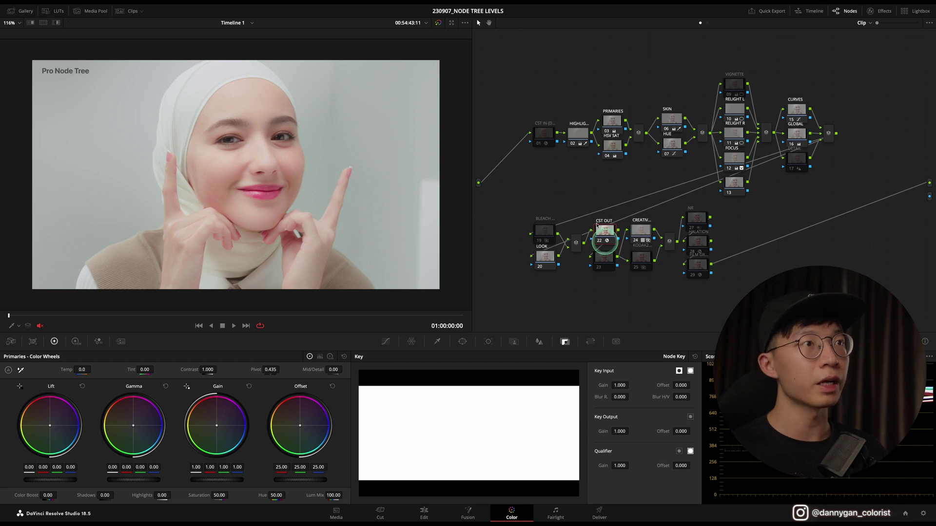
left_click_drag(512, 98, 562, 164)
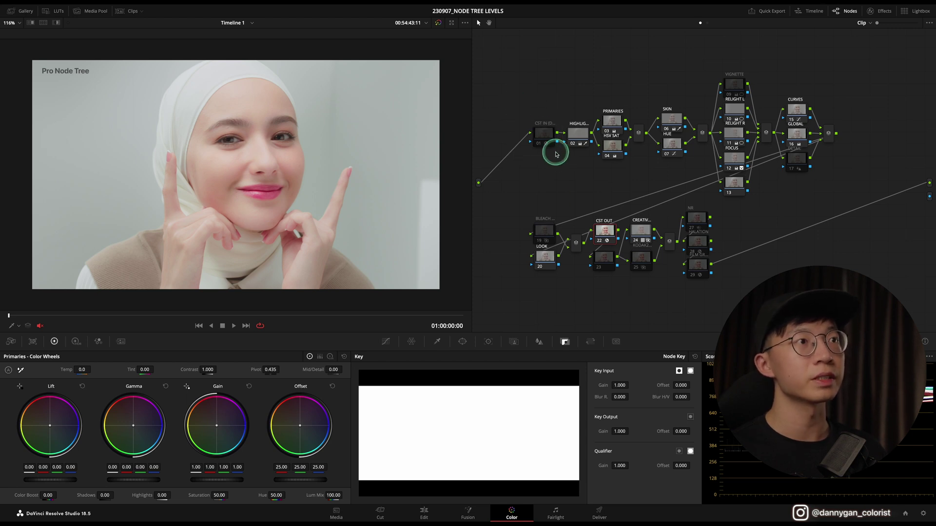
left_click(545, 126)
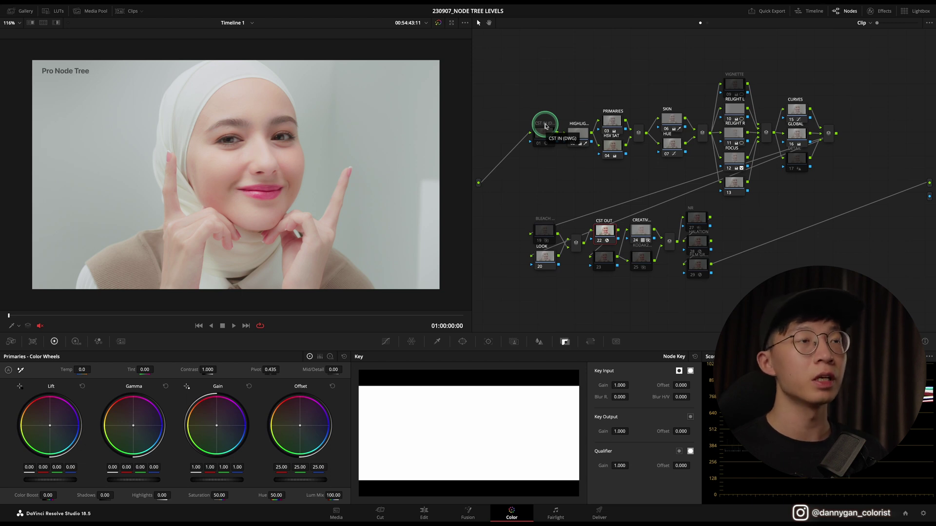
left_click_drag(571, 64, 838, 208)
left_click(560, 73)
left_click(544, 133)
left_click(884, 11)
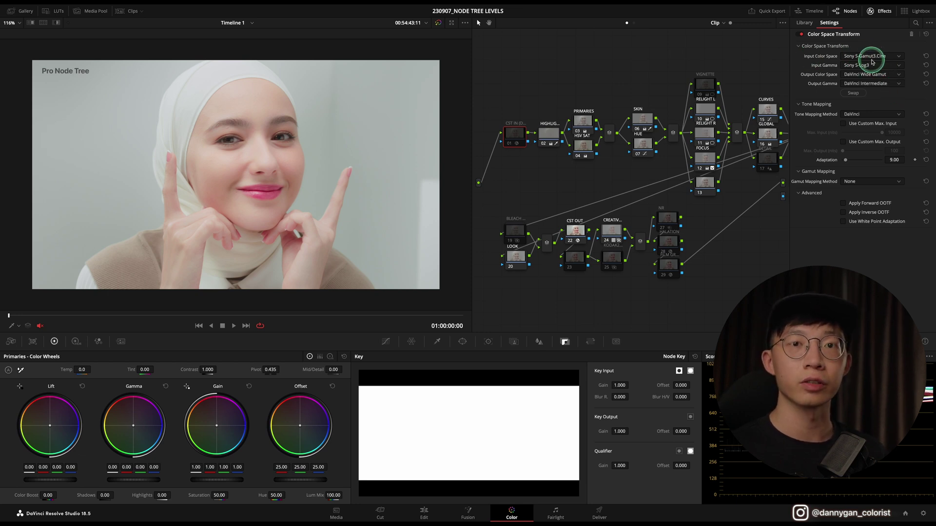
left_click(885, 12)
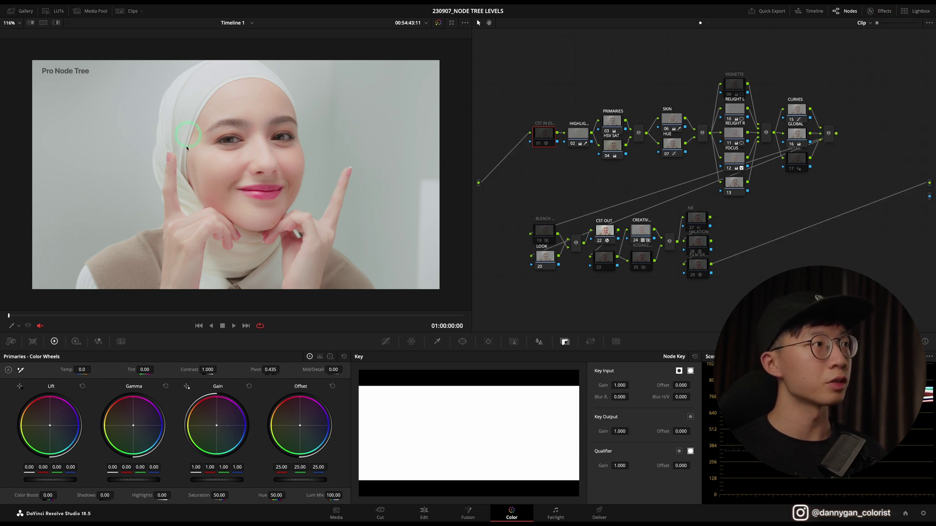
Widen the node editor by shrinking the viewer and enlarge the node graph.
left_click_drag(520, 107, 561, 159)
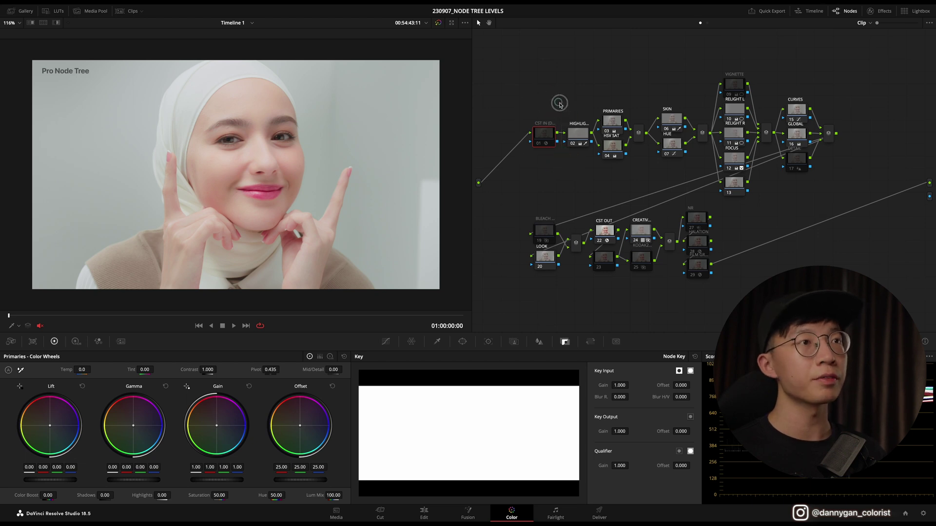
left_click_drag(556, 101, 595, 166)
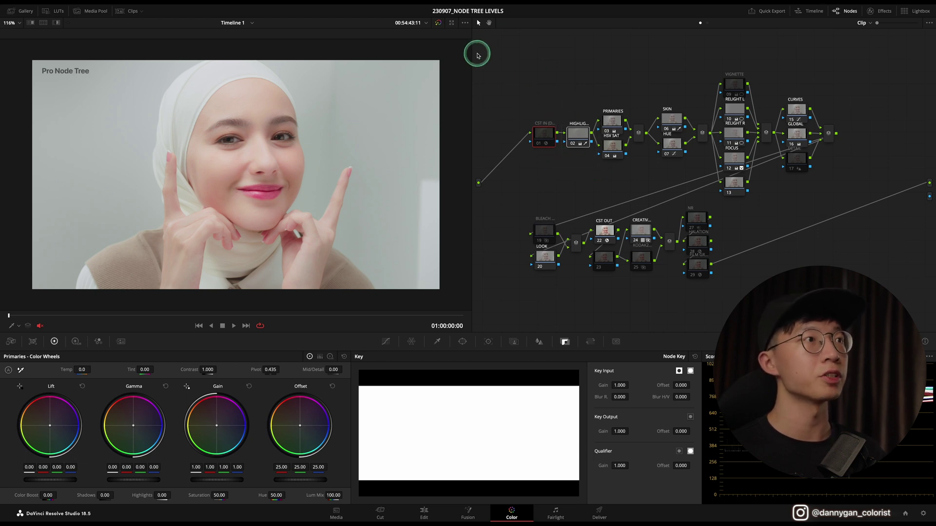
left_click_drag(472, 58, 369, 58)
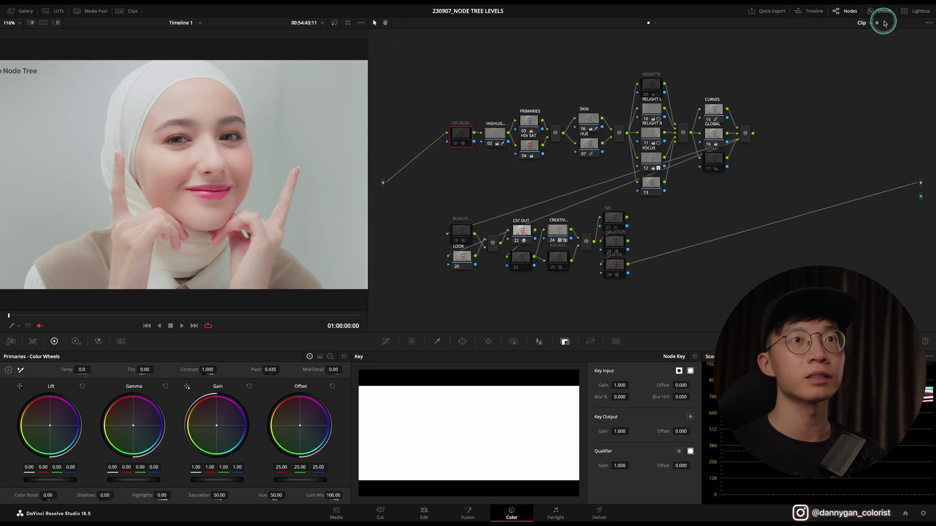
left_click_drag(877, 23, 883, 26)
Show the HIGHLIGHTS node's HSL qualifier, toggle it off and on, then make PRIMARIES active.
left_click(432, 129)
left_click(437, 342)
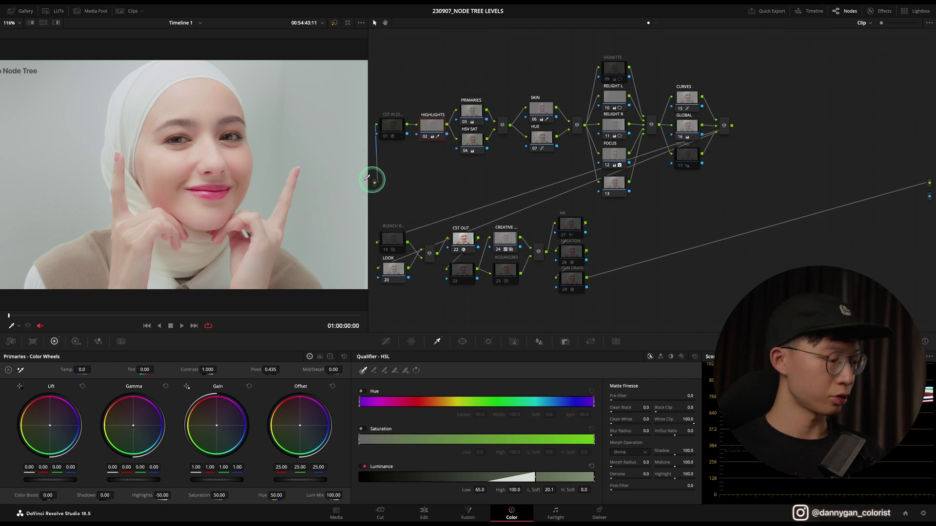
key("shift+z")
left_click(426, 138)
left_click(425, 138)
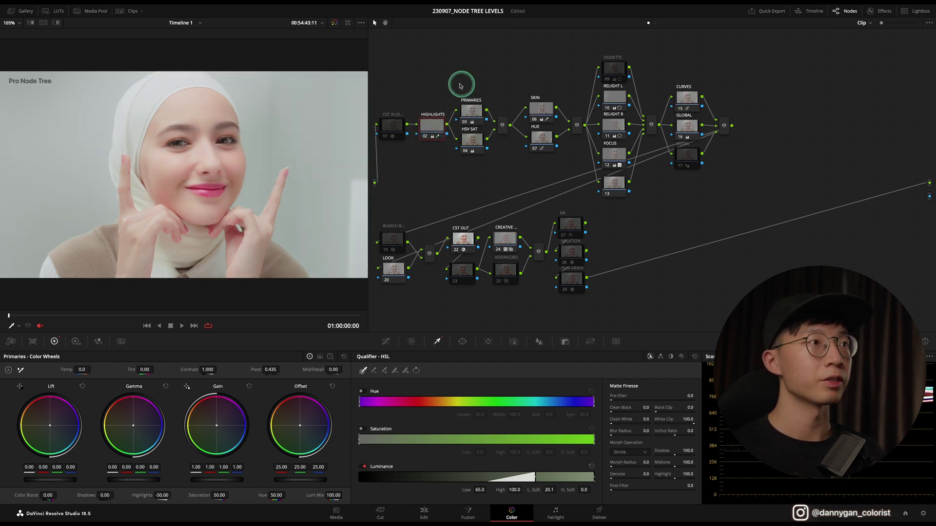
left_click_drag(455, 67, 491, 177)
left_click(471, 111)
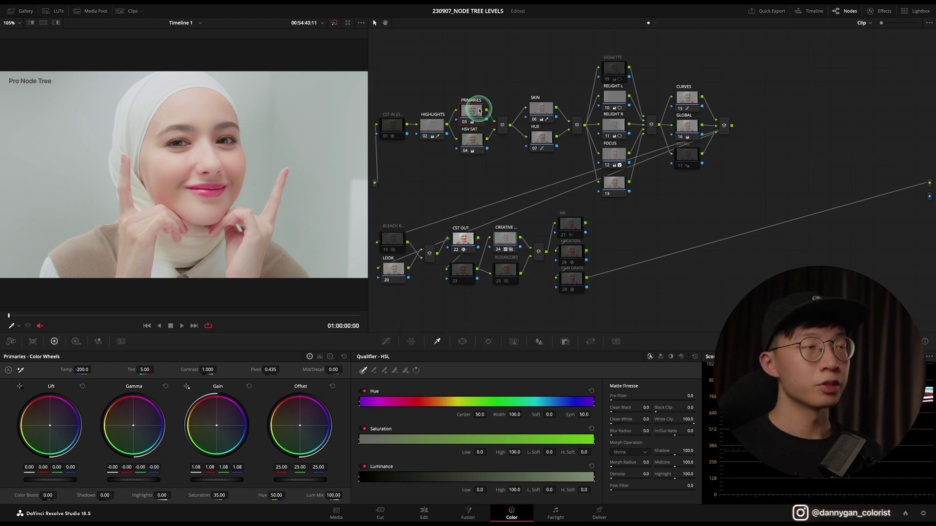
Set the HSV SAT node to channel 2 from its node options menu.
left_click(473, 142)
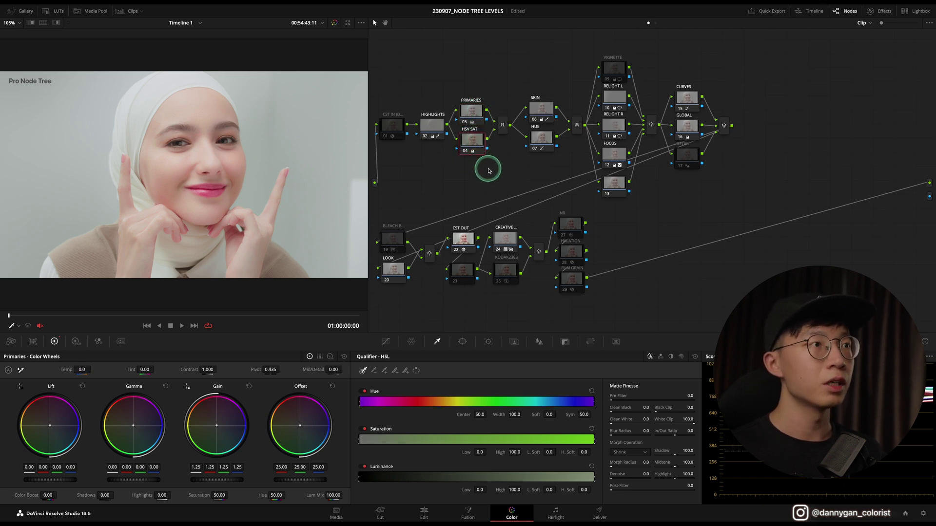
right_click(474, 145)
mouse_move(535, 238)
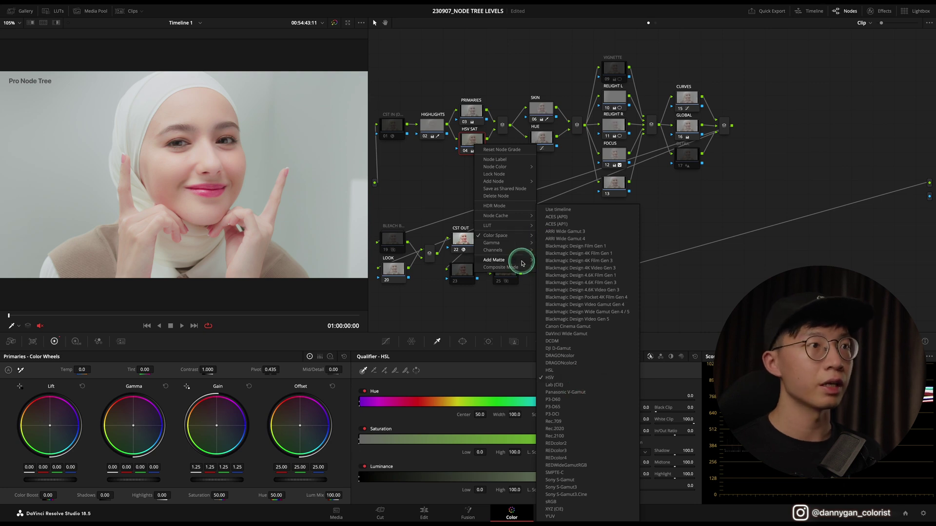
mouse_move(517, 250)
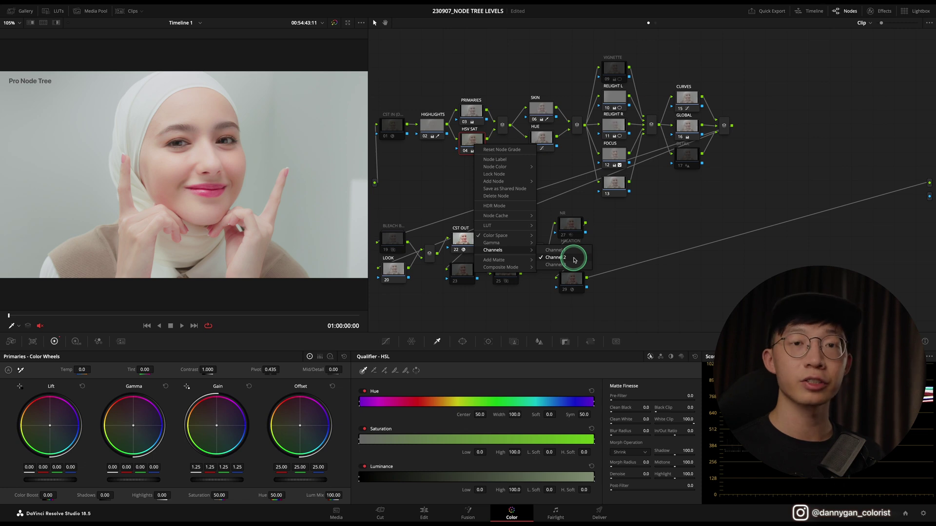
left_click(574, 259)
left_click(478, 146)
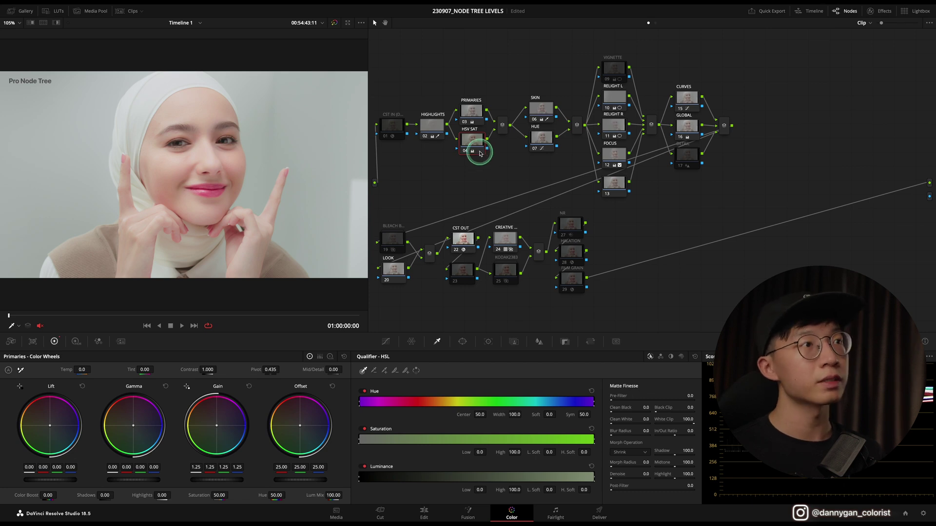
Check HSV SAT's colour space, then shift the entire node tree to the right.
right_click(474, 148)
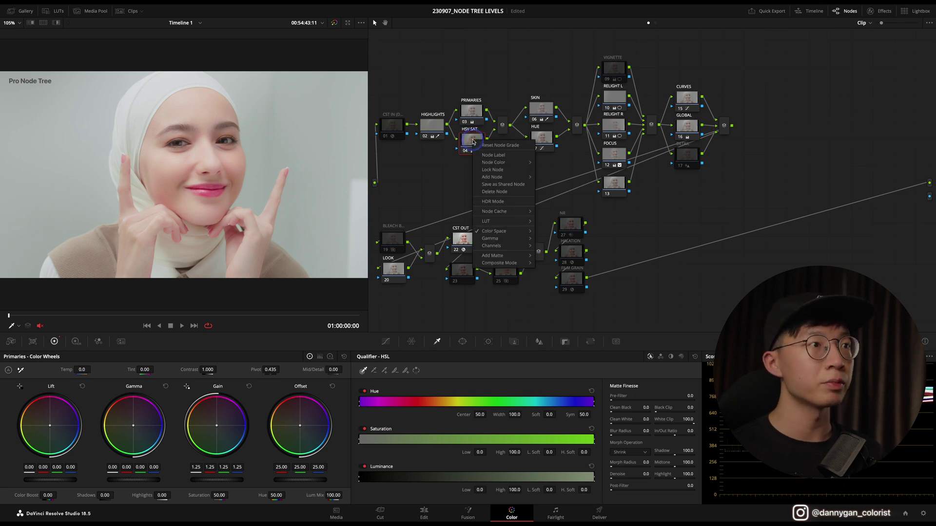
left_click(449, 171)
left_click_drag(521, 63, 559, 175)
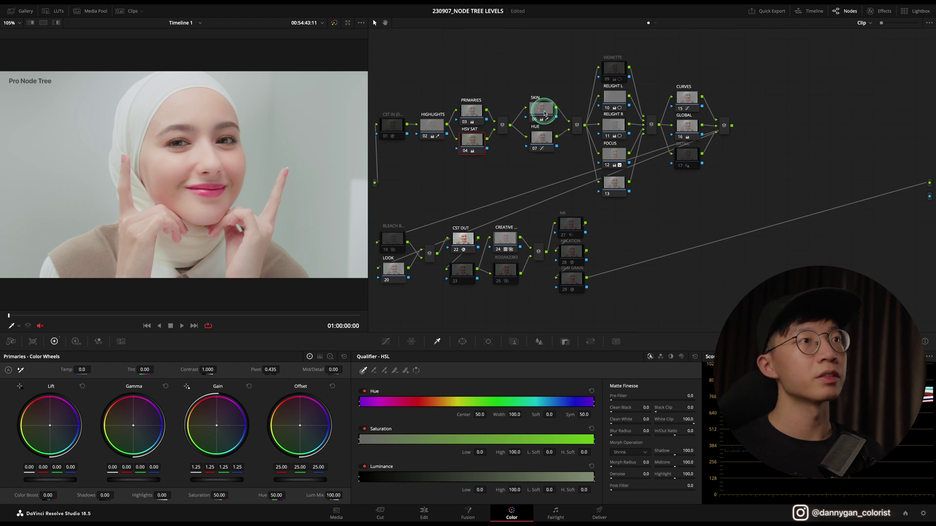
left_click_drag(725, 59, 435, 277)
Preview the SKIN qualifier matte in Highlight mode twice, then make the HUE node active.
left_click(577, 111)
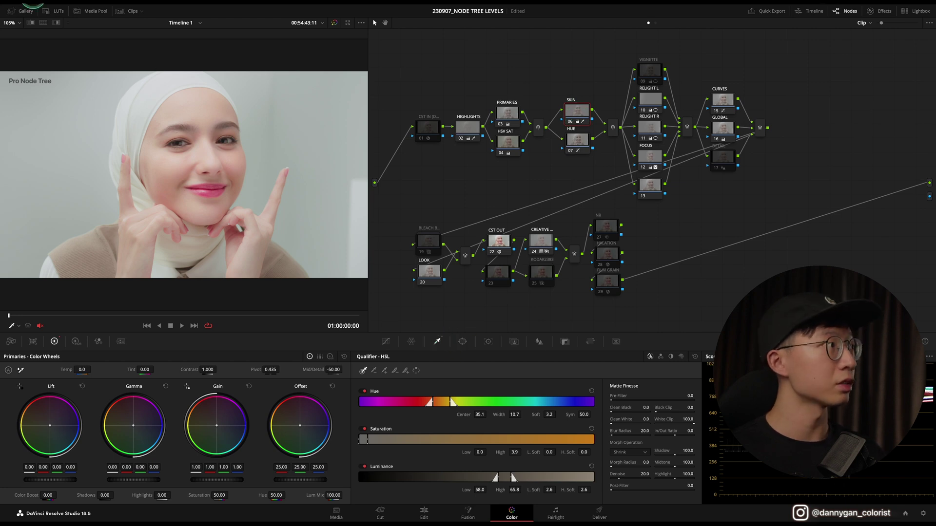
left_click(56, 22)
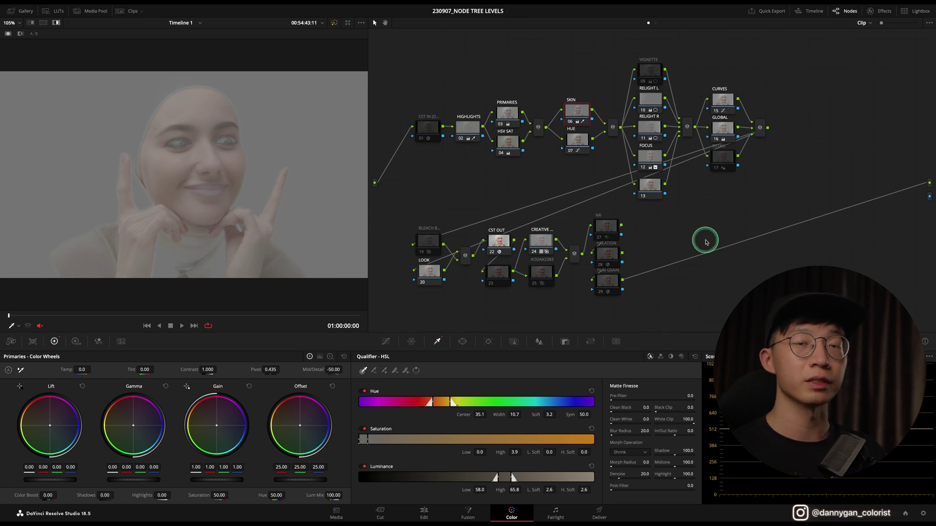
key("shift+h")
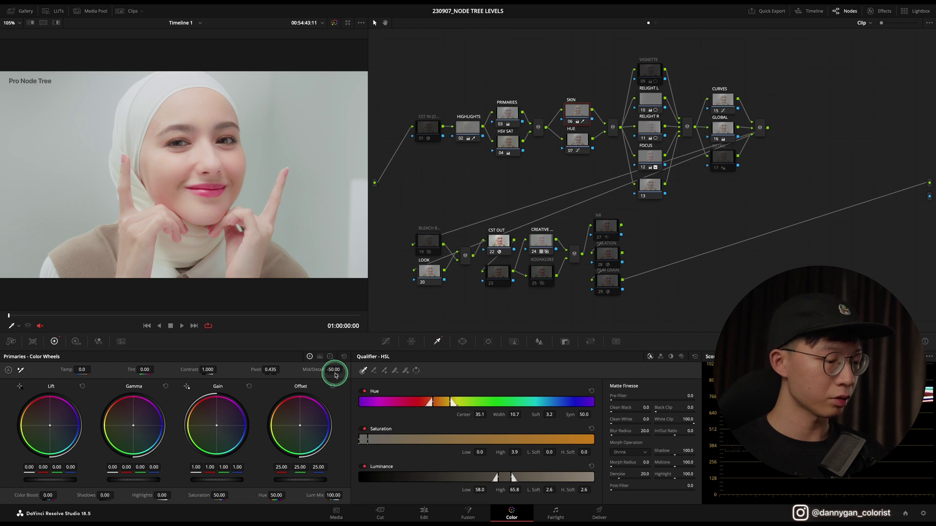
key("shift+h")
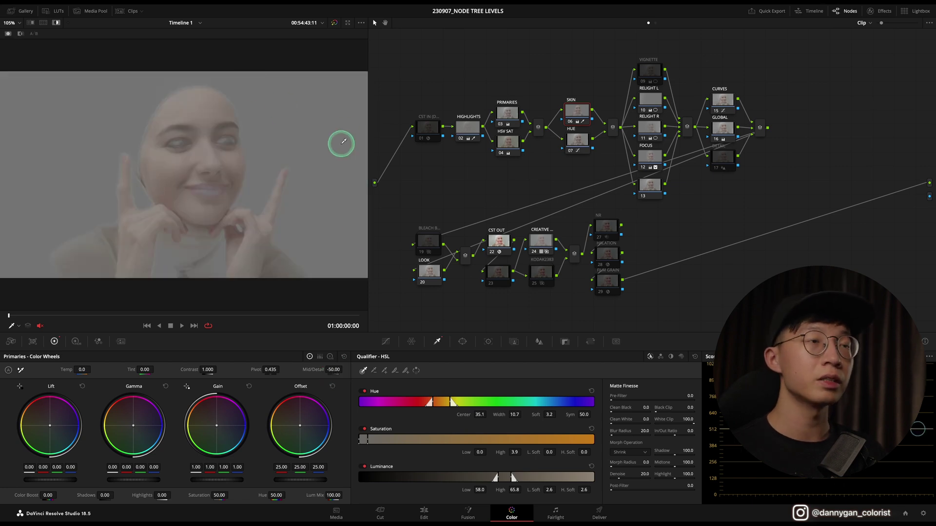
key("shift+h")
left_click(578, 142)
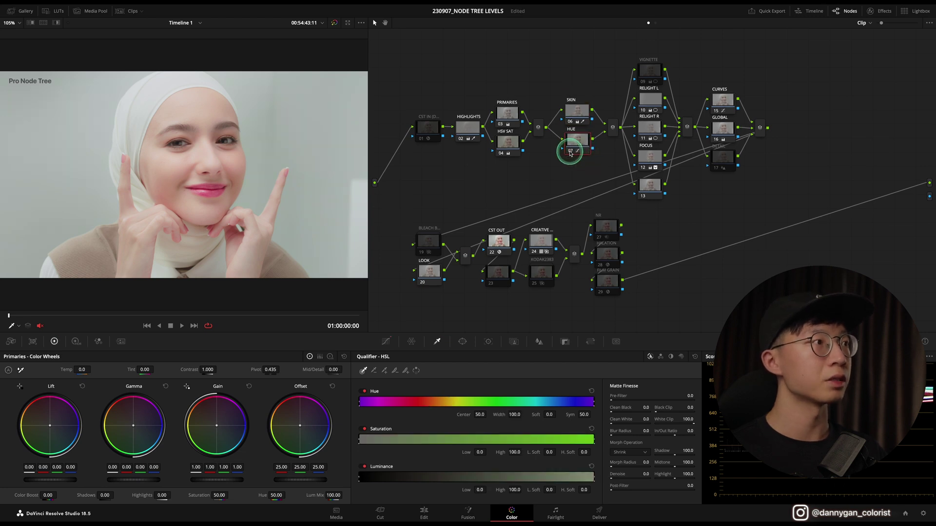
Display the HUE node's Hue vs Sat curve and marquee-select parallel nodes 09–13.
left_click(577, 143)
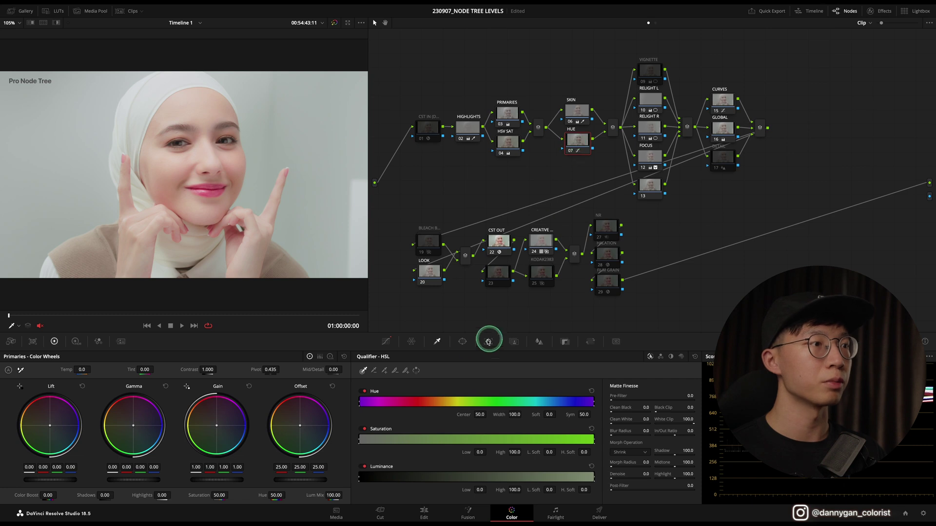
left_click(385, 341)
left_click(613, 356)
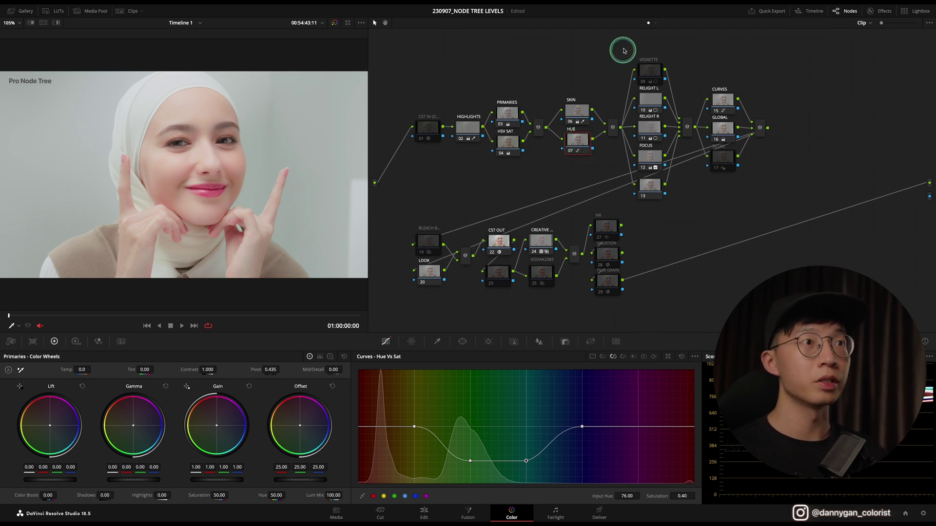
left_click_drag(625, 43, 675, 230)
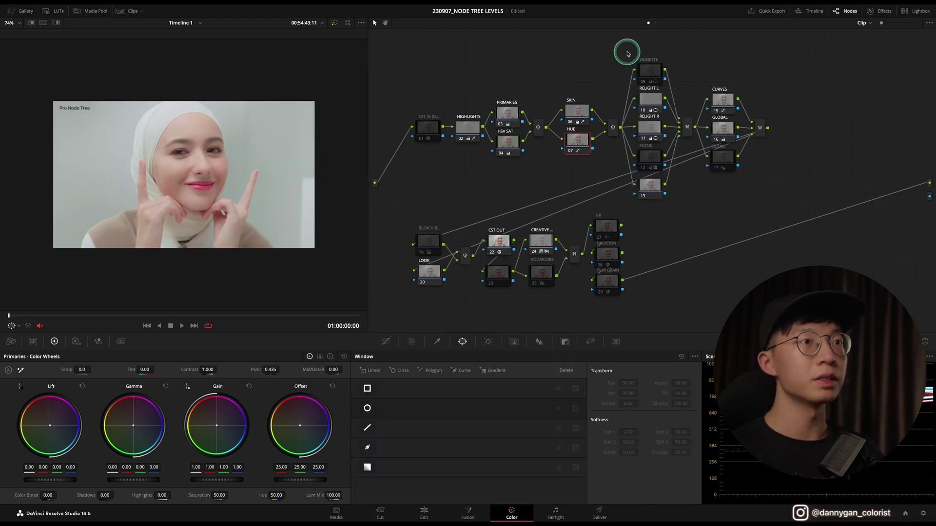
Preview the VIGNETTE node's matte in Highlight mode, then disable the node.
left_click_drag(628, 49, 676, 222)
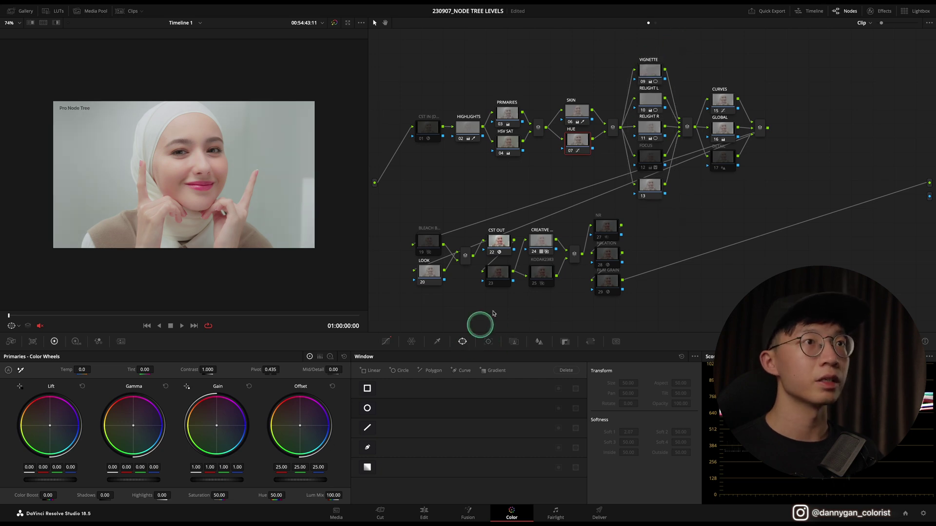
left_click(650, 70)
left_click(161, 200)
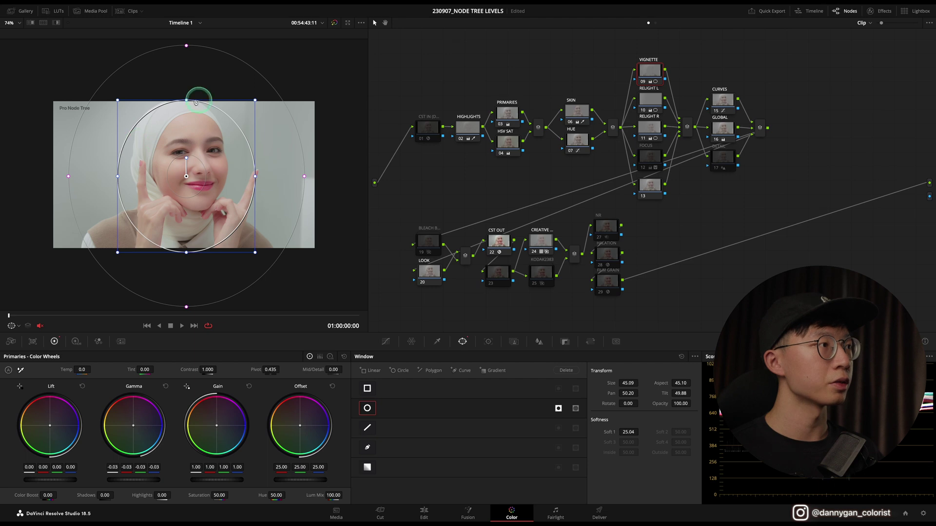
key("shift+h")
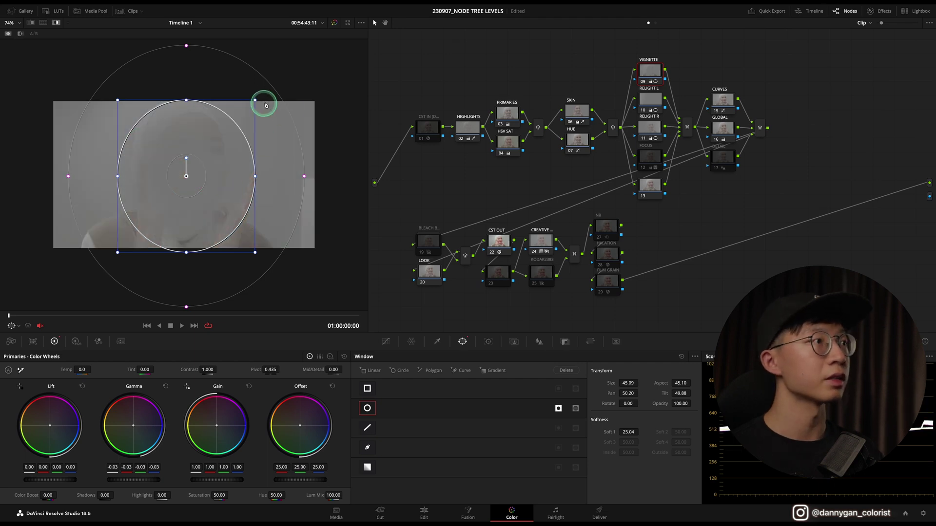
key("shift+h")
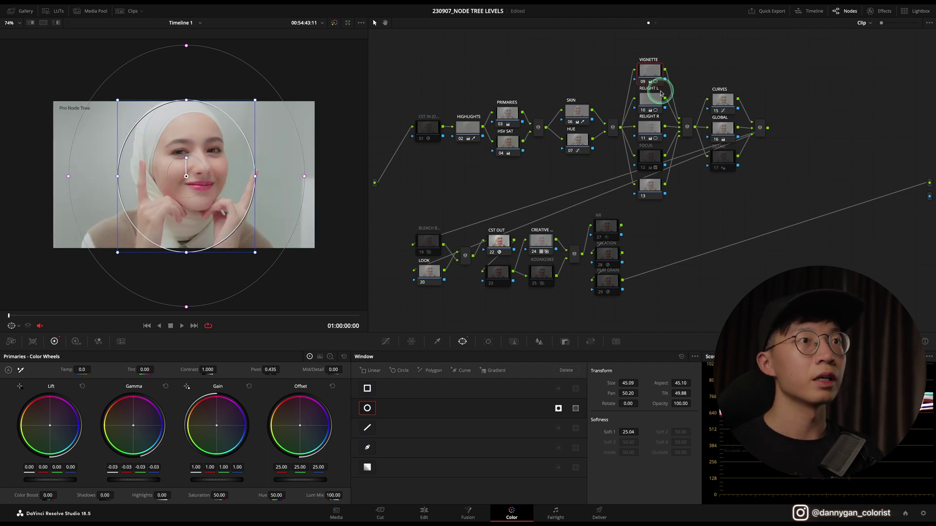
key("ctrl+d")
Inspect the RELIGHT L, RELIGHT R and FOCUS nodes' windows in turn.
left_click(650, 101)
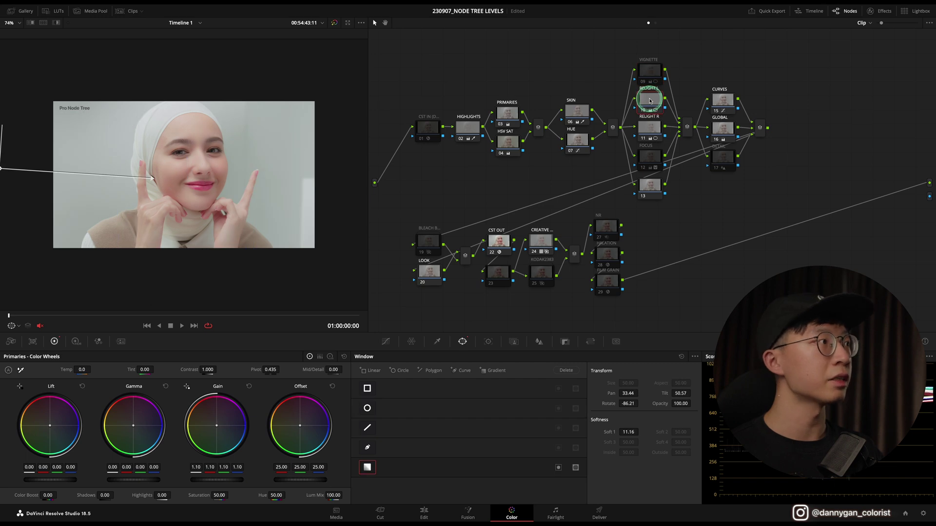
scroll(31, 168, "down", 2)
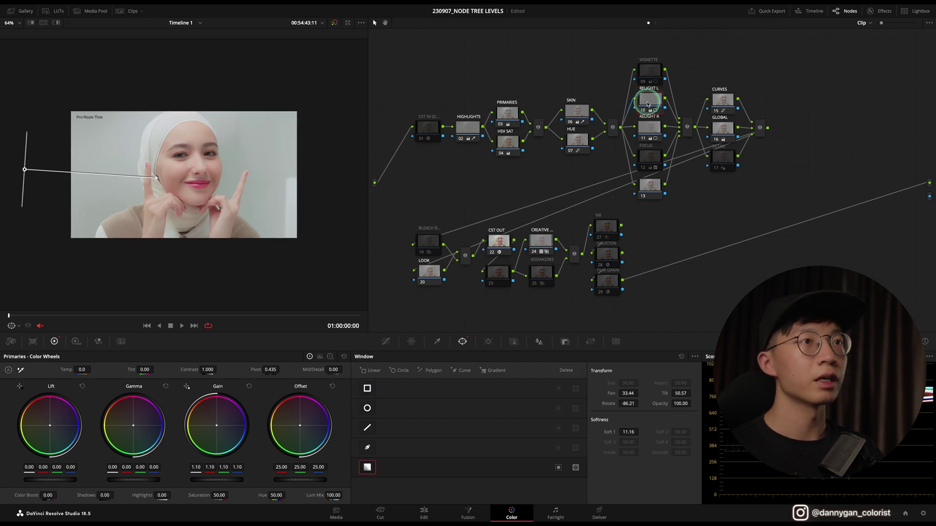
left_click(650, 128)
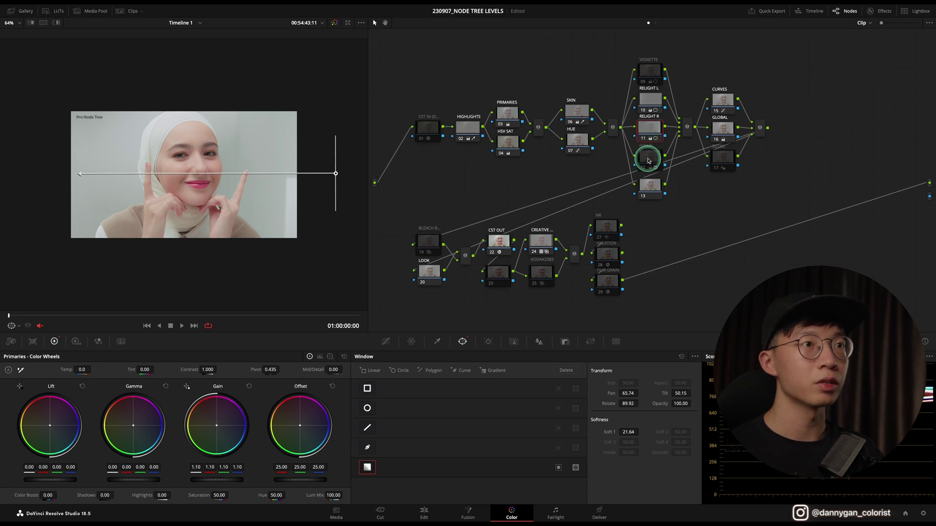
left_click(652, 160)
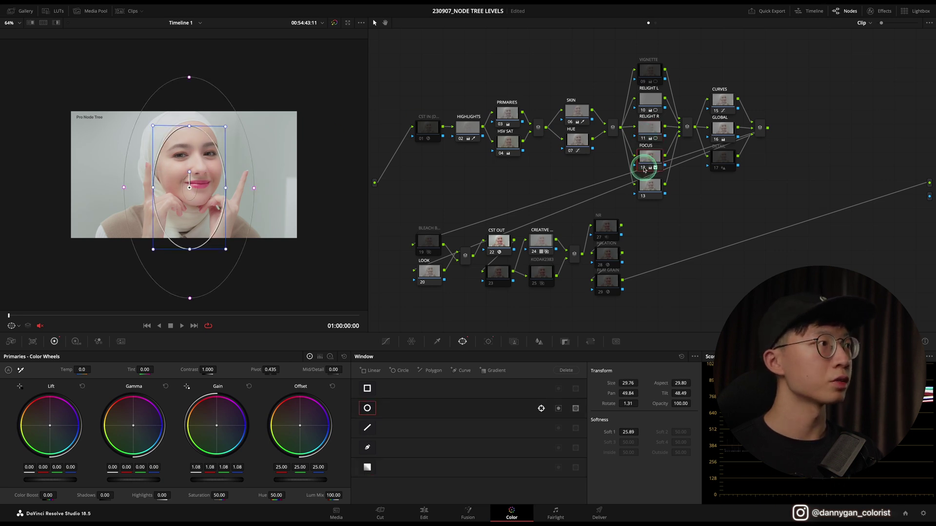
scroll(180, 199, "up", 1)
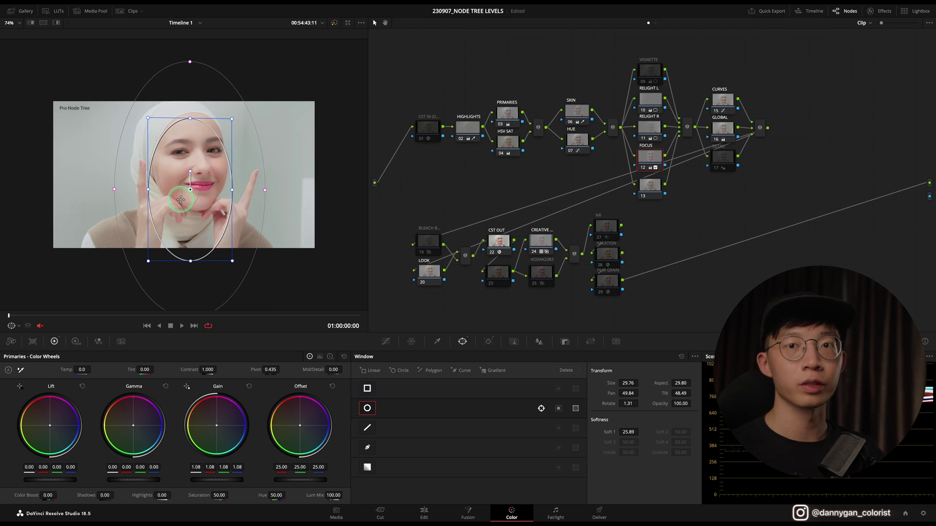
Track the FOCUS oval window forward and reverse, then view node 13's Hue vs Sat curve.
left_click(488, 341)
left_click(395, 371)
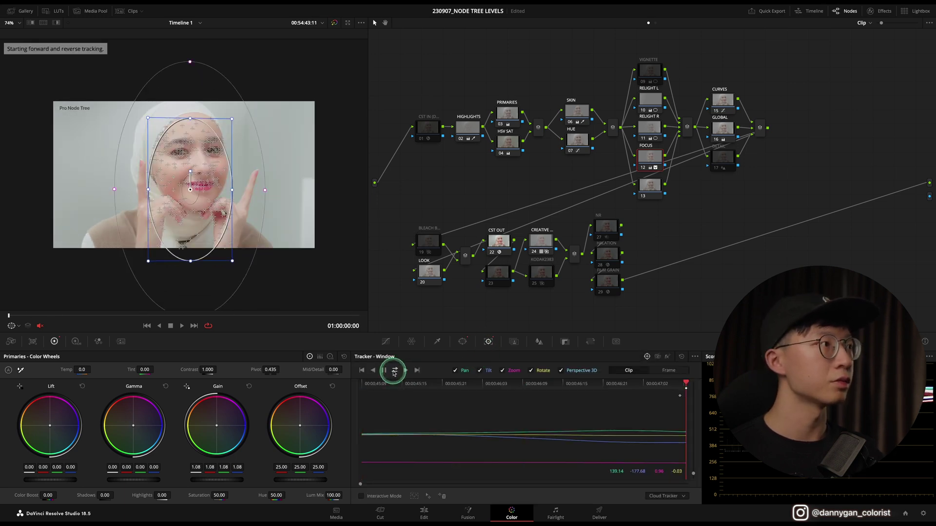
left_click(386, 341)
left_click(776, 139)
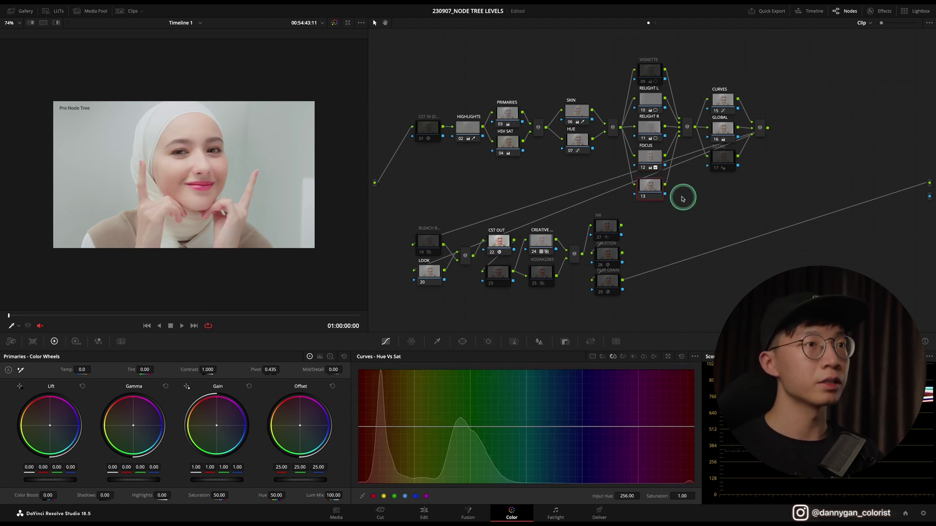
left_click(652, 187)
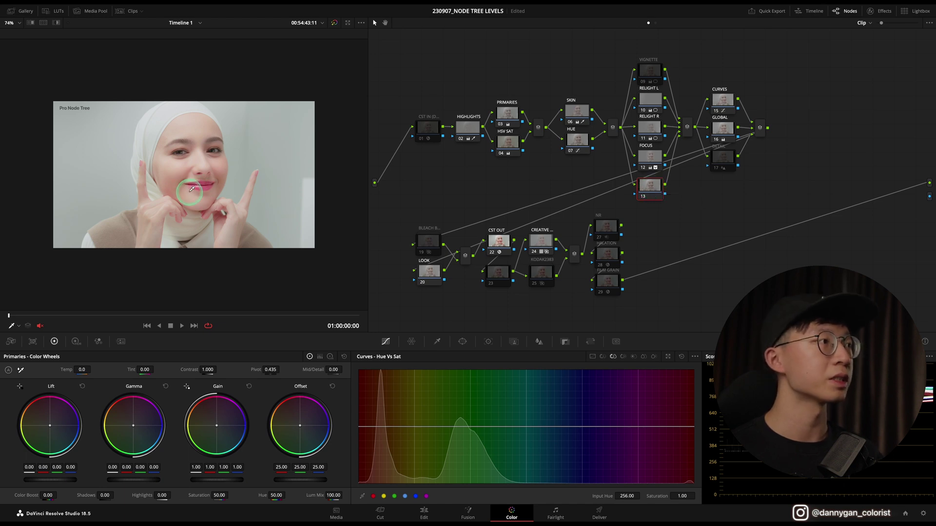
scroll(209, 181, "up", 2)
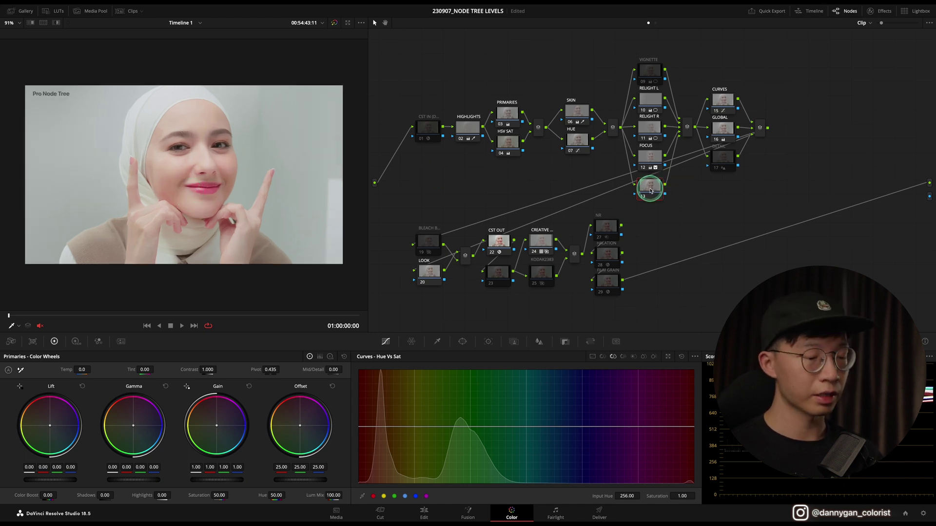
key("alt+p")
key("alt+p")
key("alt+p")
key("alt+p")
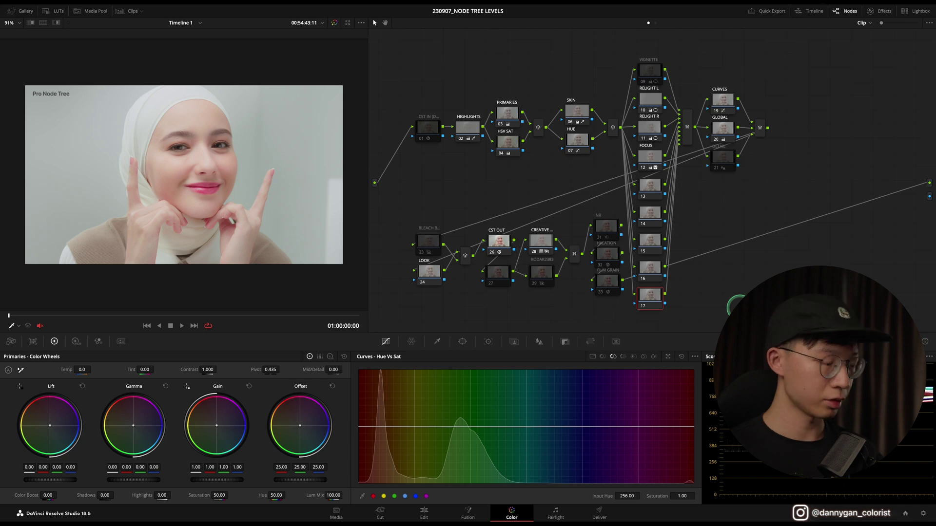
key("ctrl+z")
key("ctrl+z")
key("ctrl+z")
key("ctrl+z")
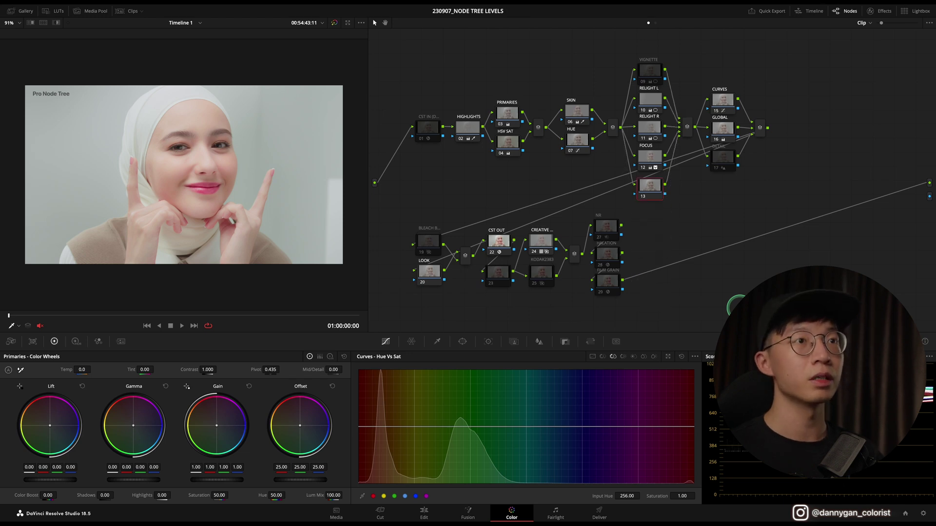
left_click_drag(774, 59, 704, 209)
left_click(720, 106)
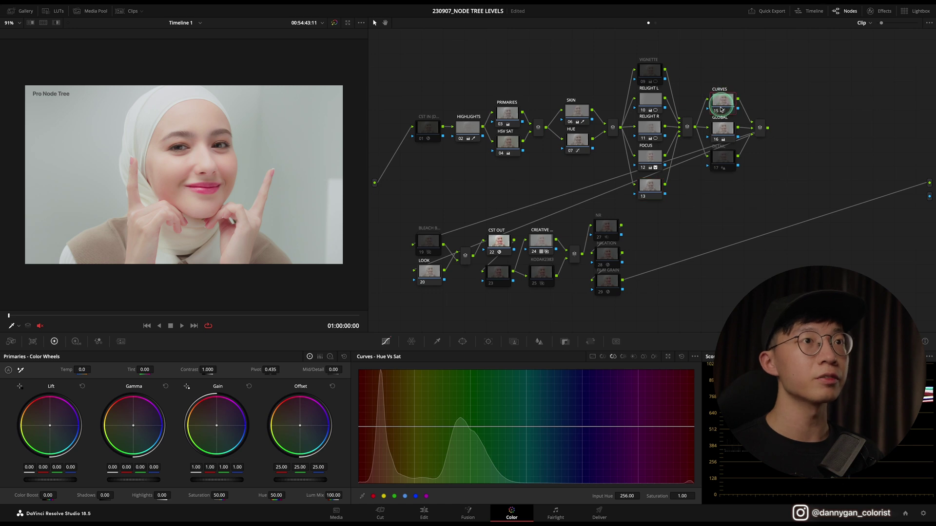
Make the CURVES node's Custom curve editable with bezier handles, then select the GLOBAL node.
left_click(592, 356)
left_click(695, 357)
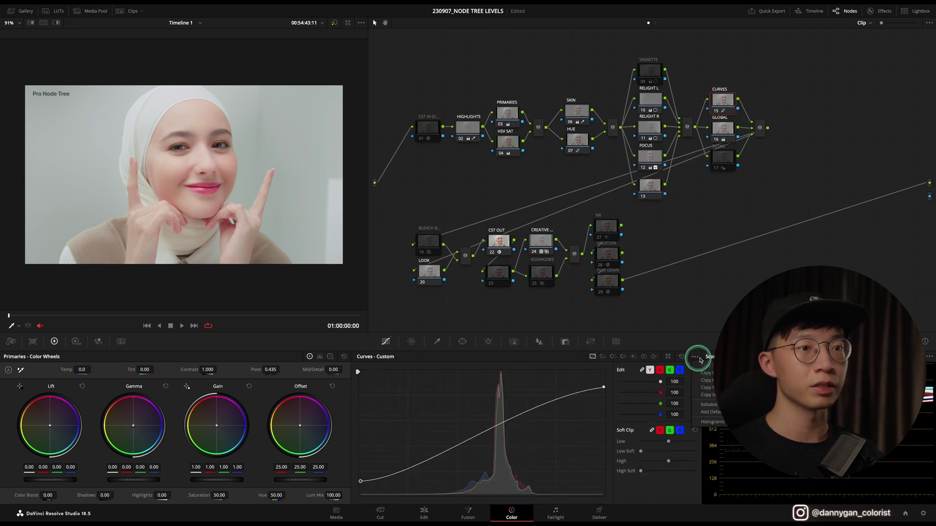
left_click(710, 405)
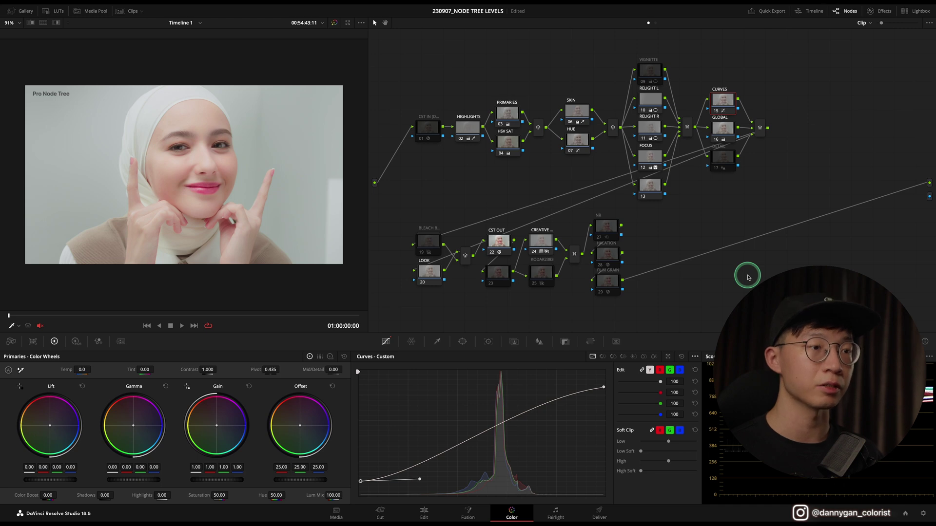
left_click(724, 131)
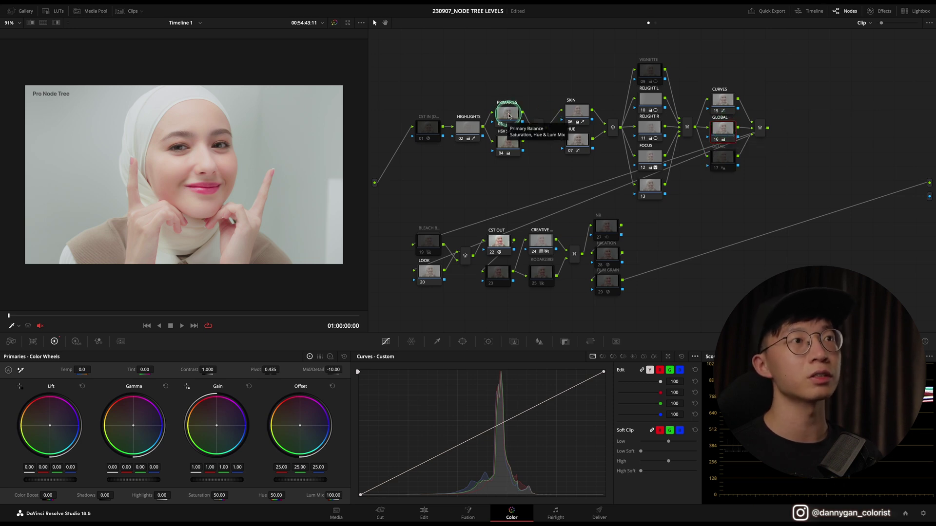
Enable the DETAIL node to view its blur settings, then disable it again.
left_click_drag(664, 218, 575, 47)
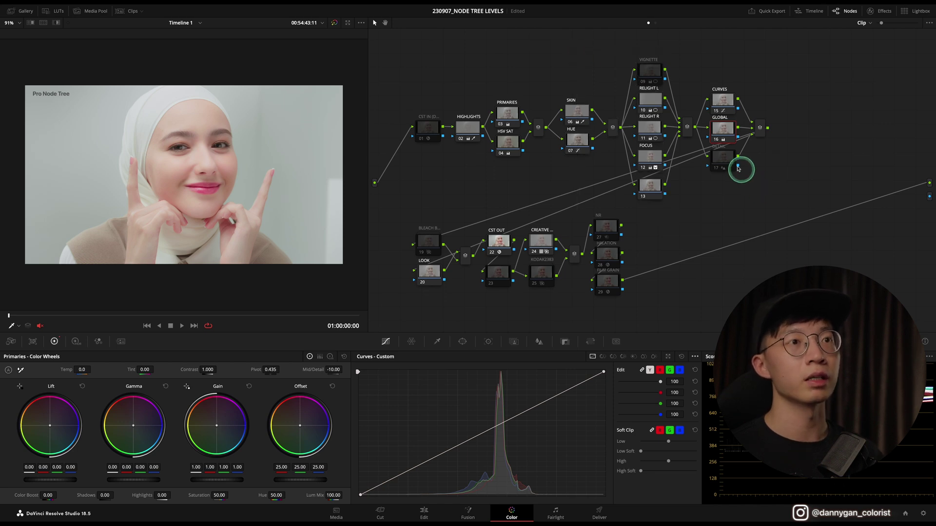
left_click(724, 157)
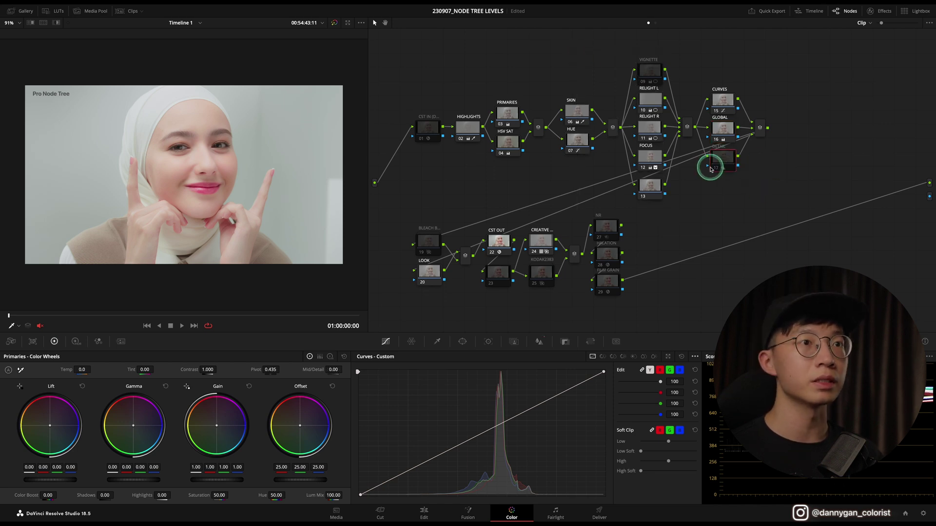
key("ctrl+d")
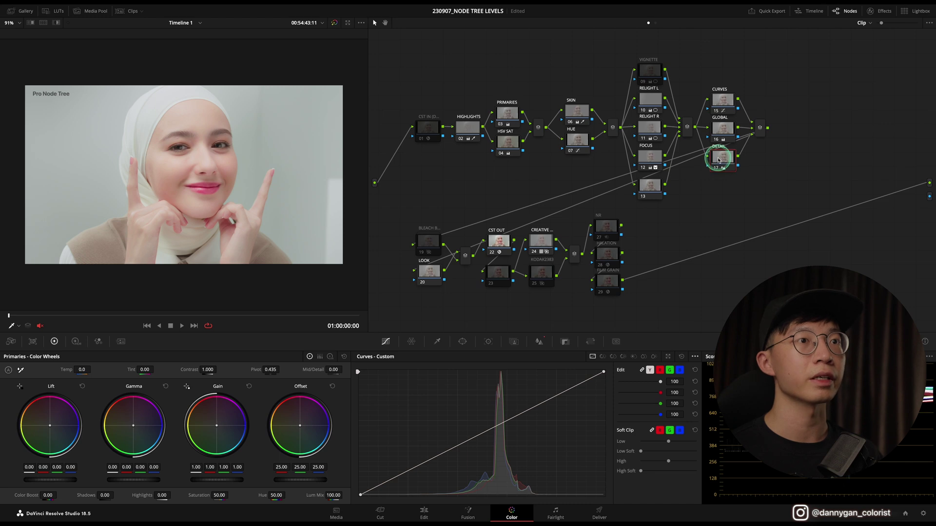
left_click(539, 344)
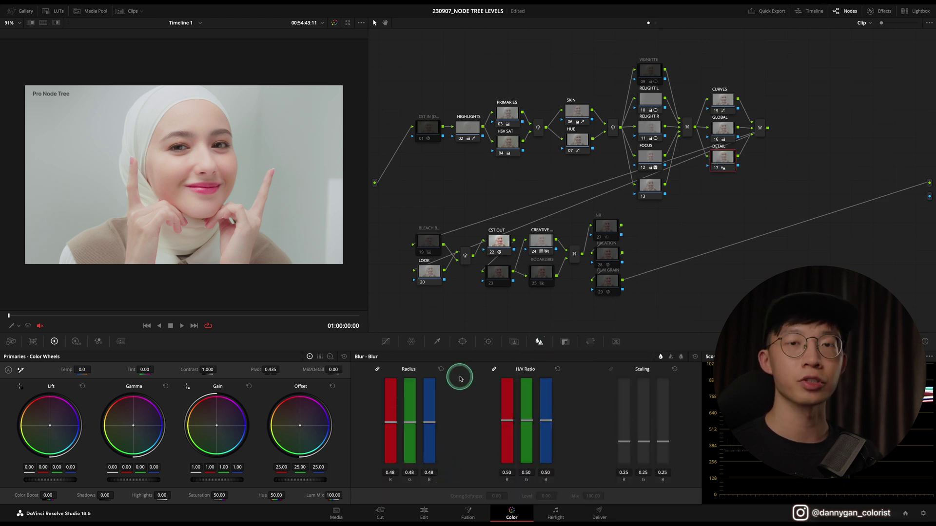
left_click(716, 168)
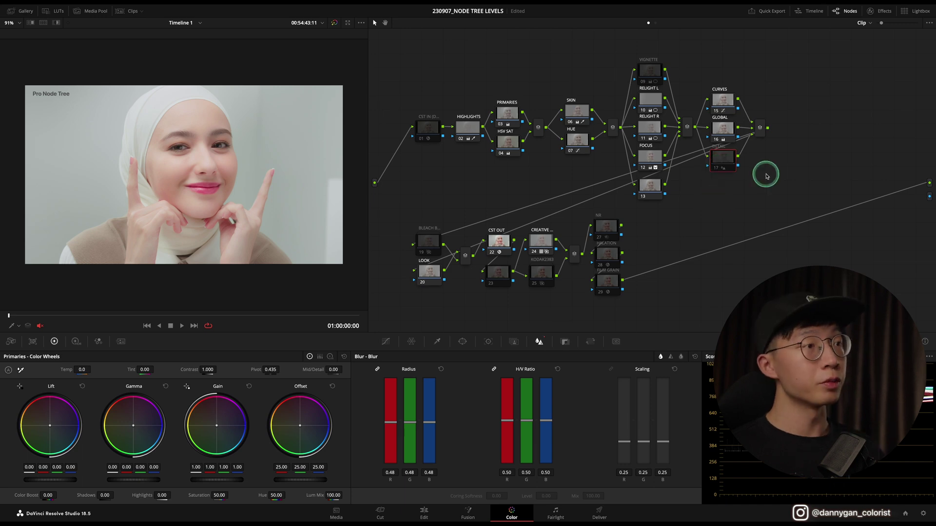
Preview BLEACH on and off, then view LOOK's S-Log3 to Rec.709 Gamma 2.4 transform.
left_click_drag(401, 206, 447, 305)
left_click(428, 243)
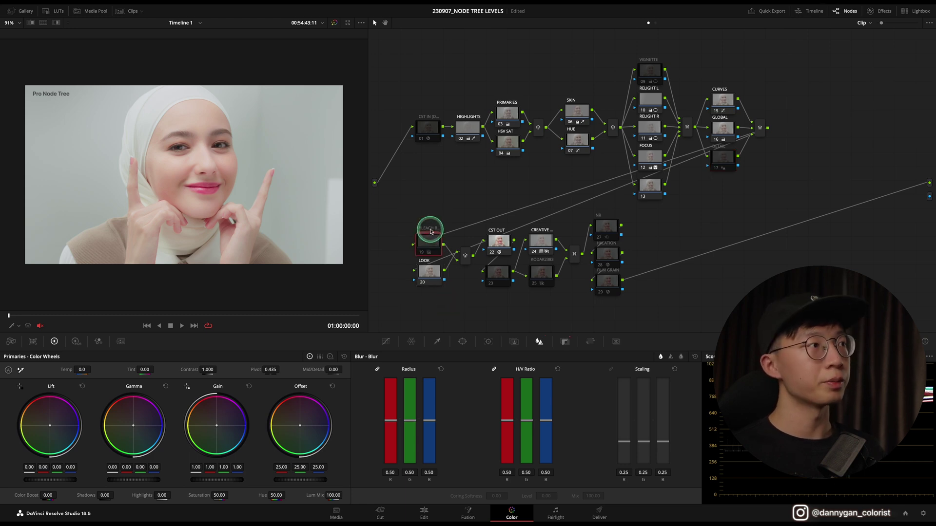
left_click(430, 232)
left_click(431, 231)
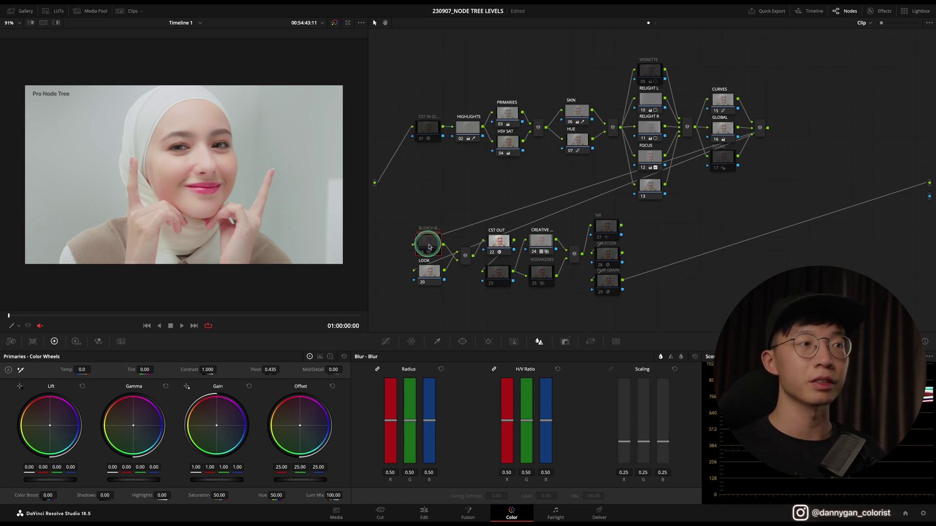
left_click(428, 273)
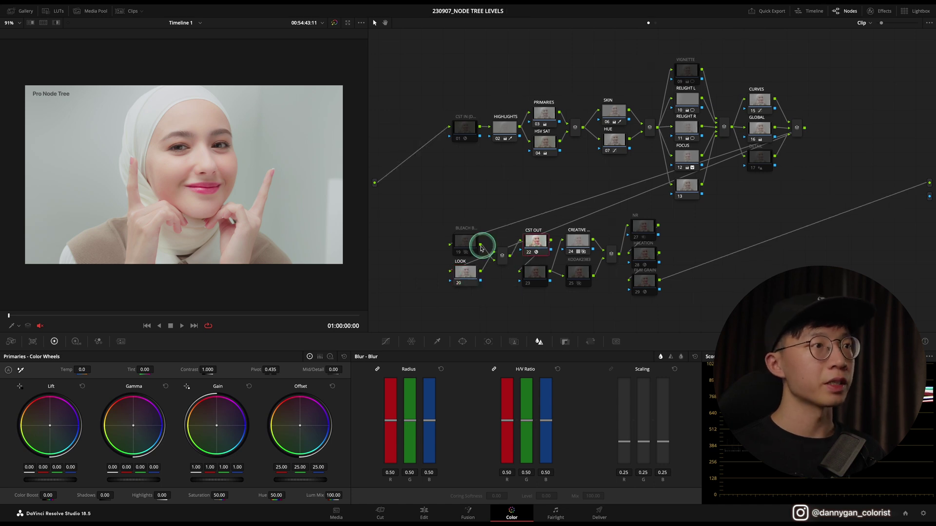
left_click_drag(441, 227, 484, 299)
left_click(880, 11)
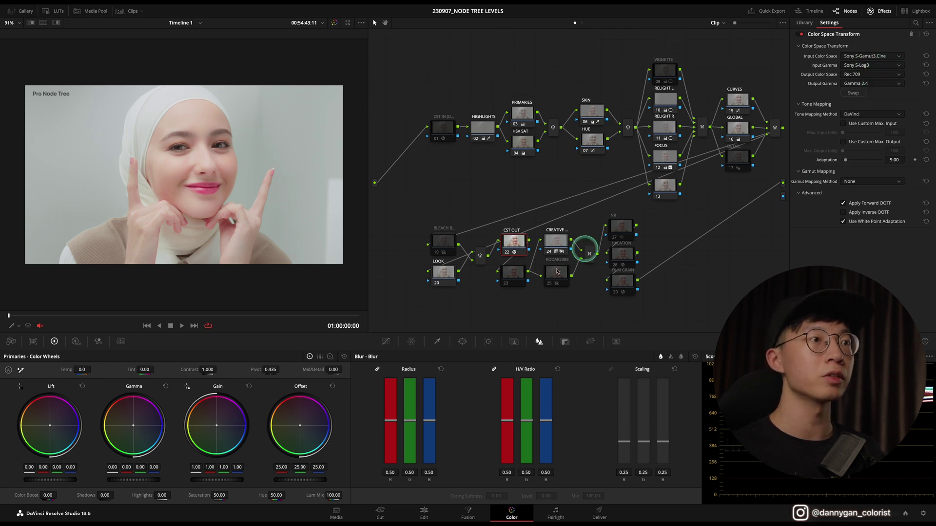
Bypass and re-enable the CST OUT node to compare the log image, then close the Settings inspector.
left_click(507, 253)
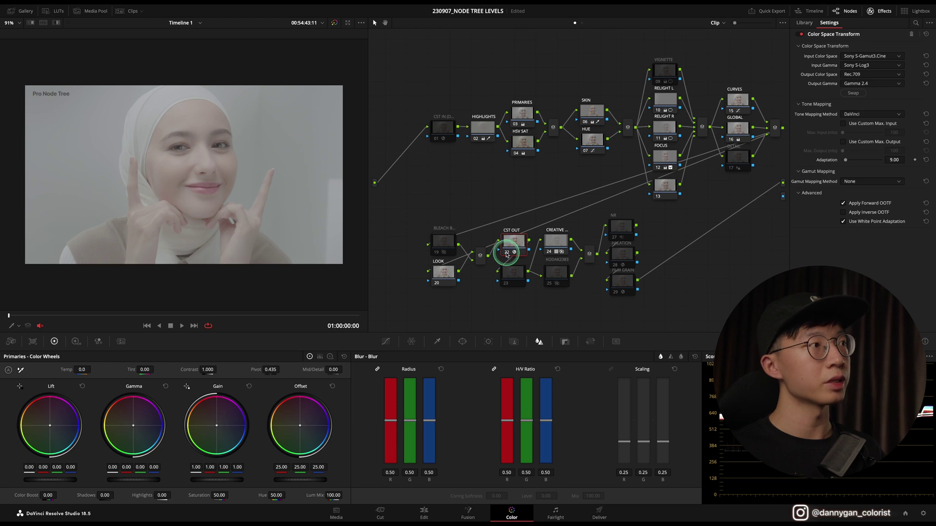
left_click(507, 252)
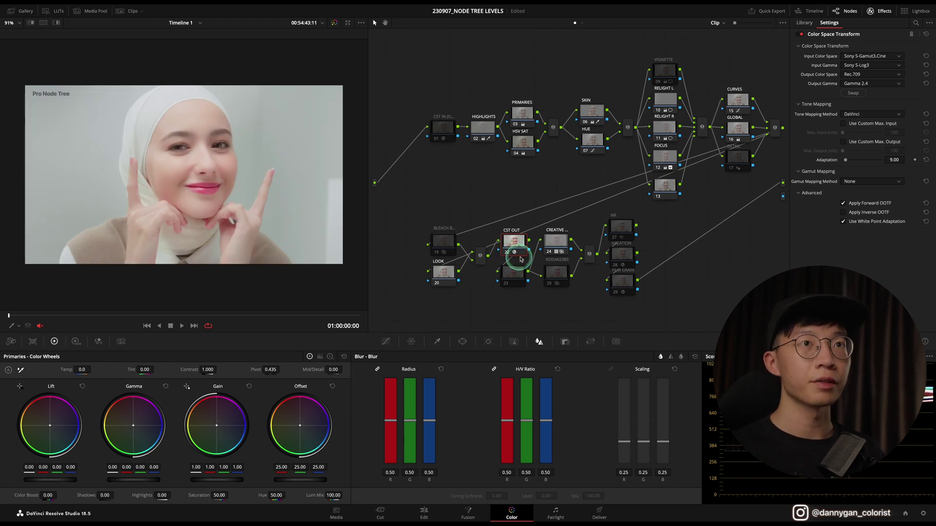
left_click(880, 11)
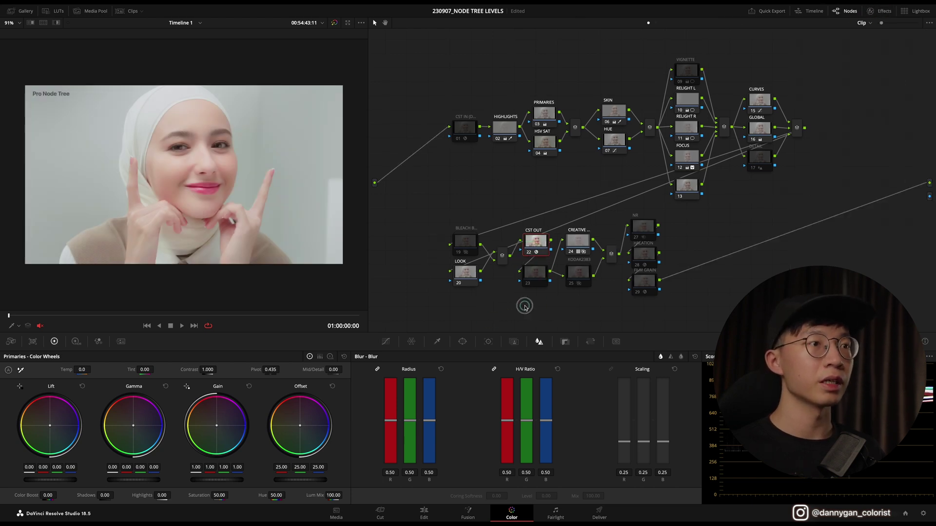
Select nodes 23–25 and browse the CREATIVE node's LUT > Arri choices without applying one.
left_click(544, 283)
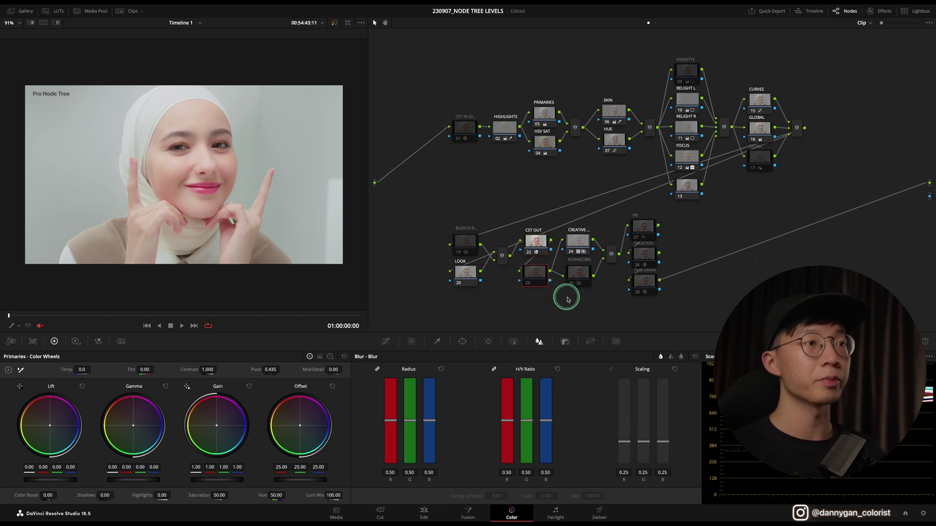
left_click_drag(573, 299, 593, 209)
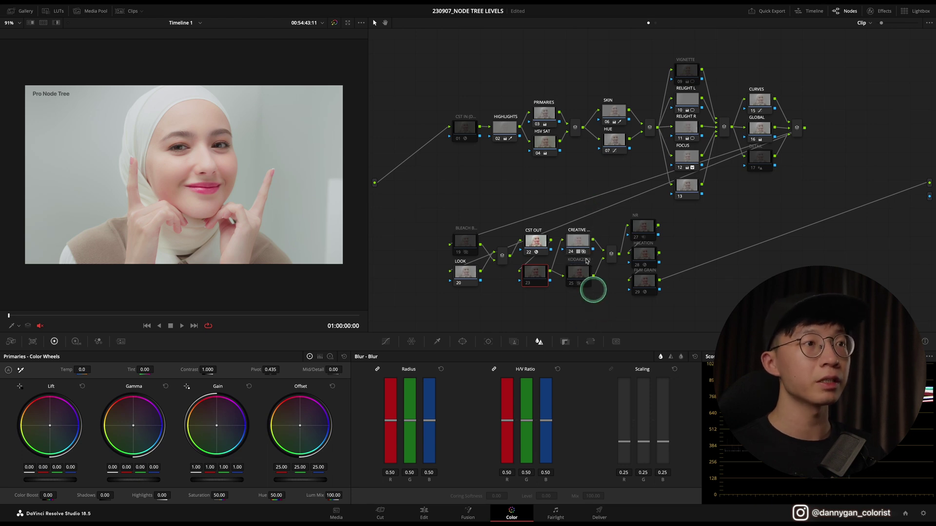
left_click(579, 243)
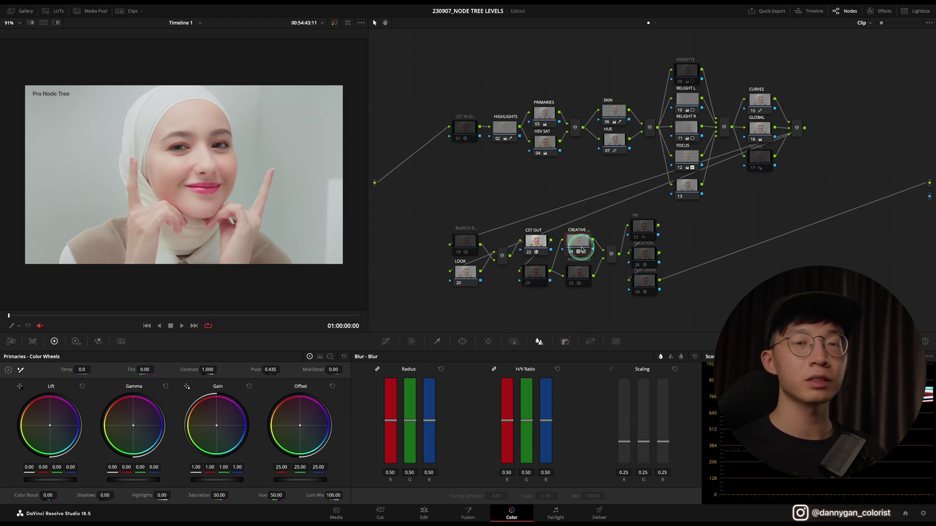
right_click(576, 252)
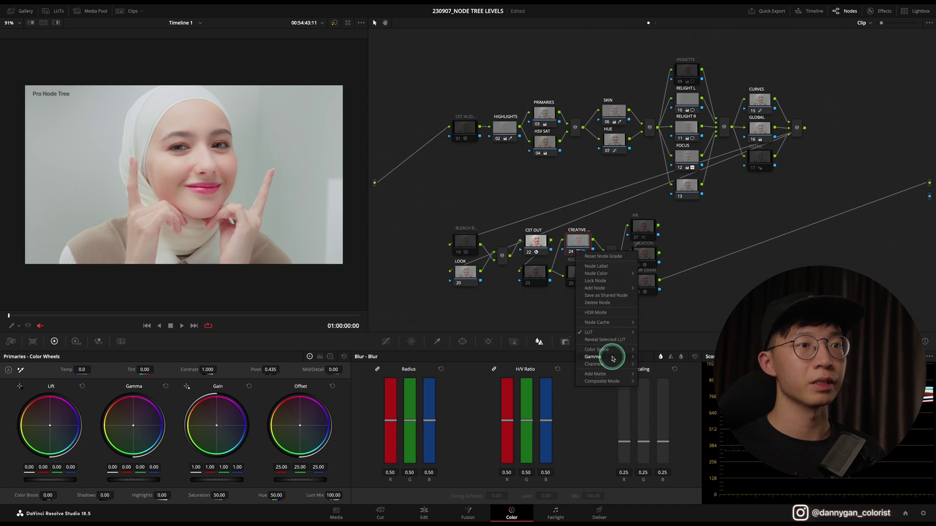
mouse_move(618, 332)
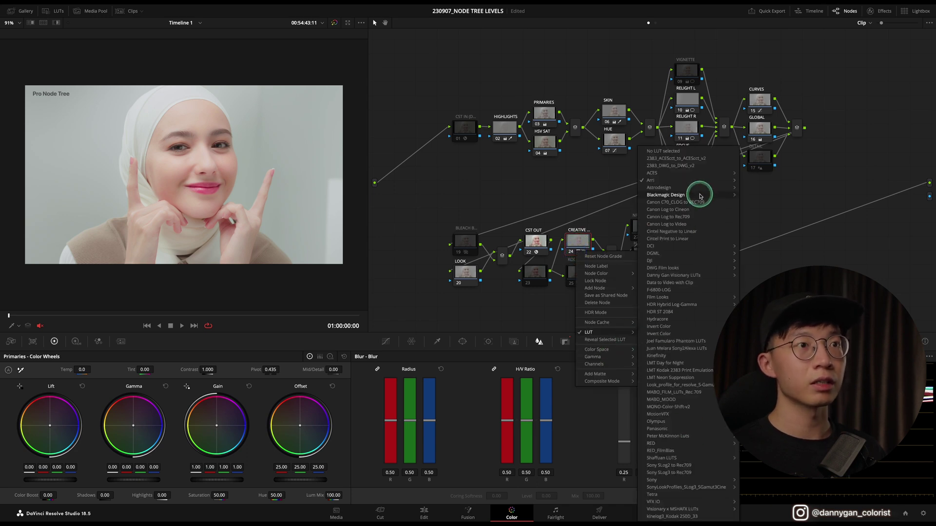
mouse_move(714, 182)
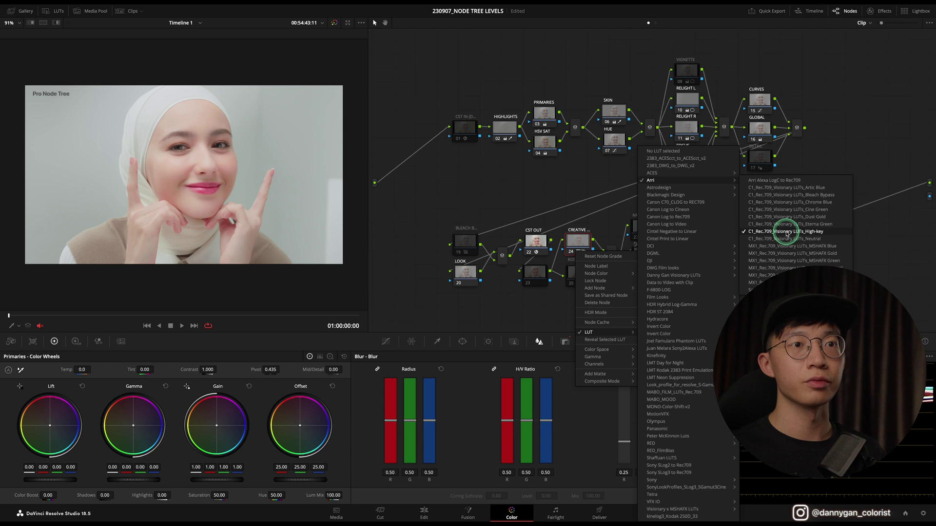
left_click(705, 254)
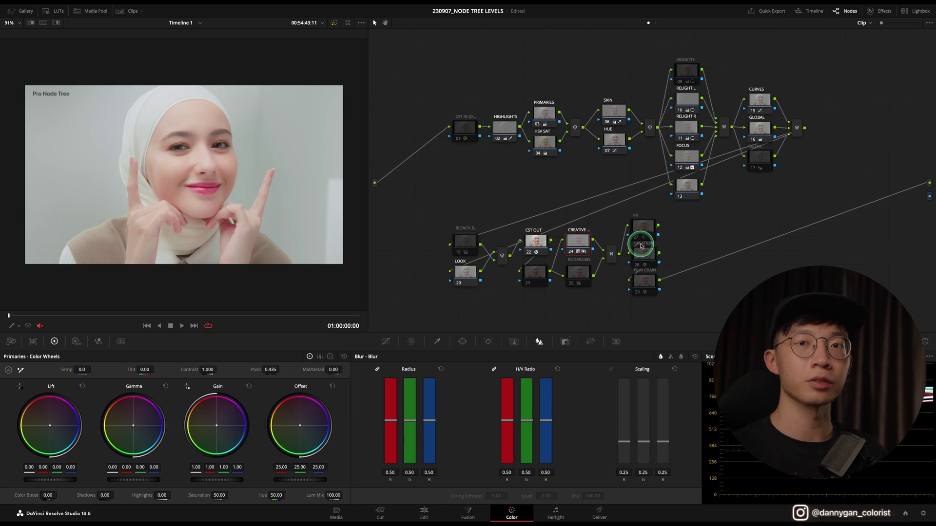
Enable the KODAK2383 compound node and open it to view its contents.
left_click(578, 276)
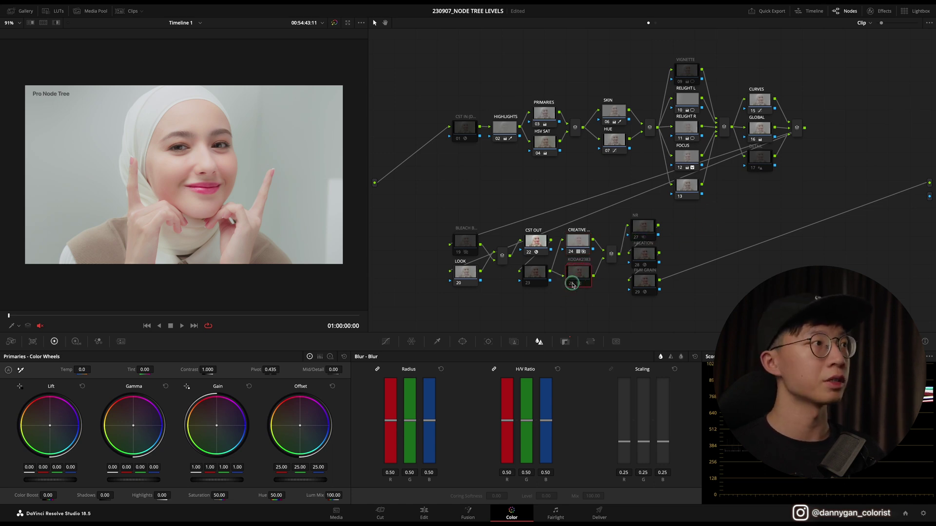
left_click(571, 283)
right_click(572, 285)
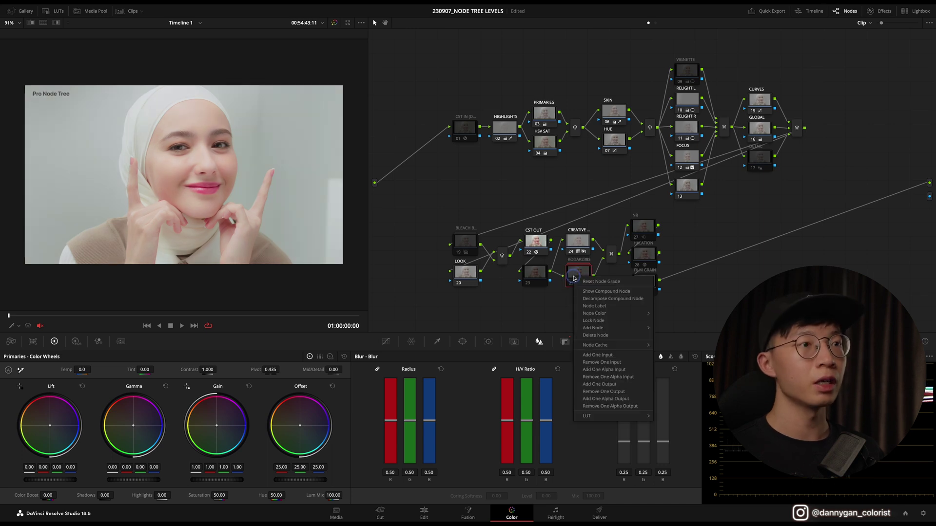
left_click(579, 291)
Inspect the inner CINEON, KODAK and ADJUSTMENT nodes, toggling Log Wheels, then return to the main tree.
left_click_drag(445, 226, 617, 132)
left_click(493, 138)
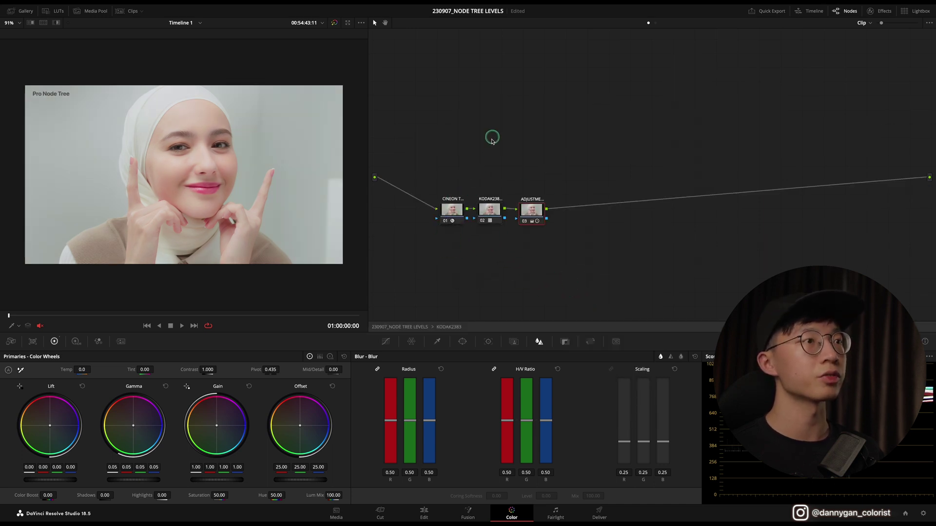
right_click(489, 210)
left_click(532, 209)
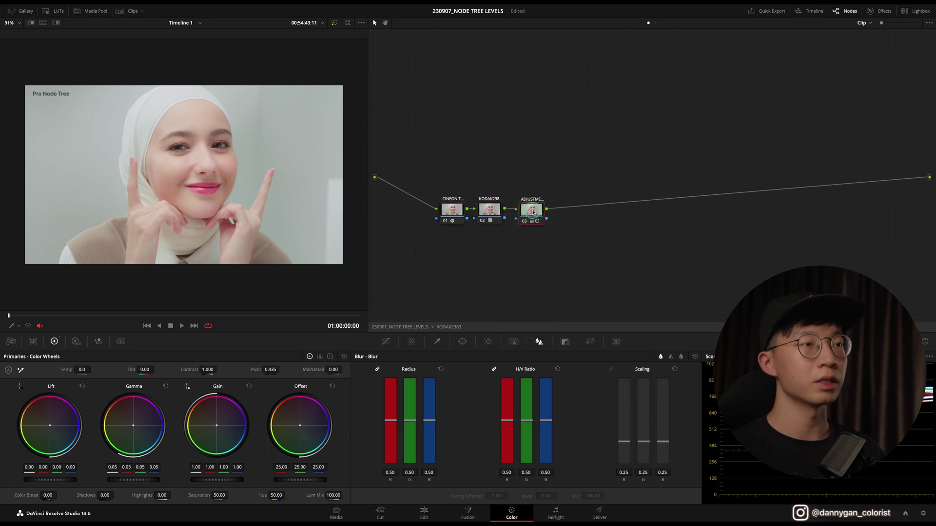
left_click(331, 358)
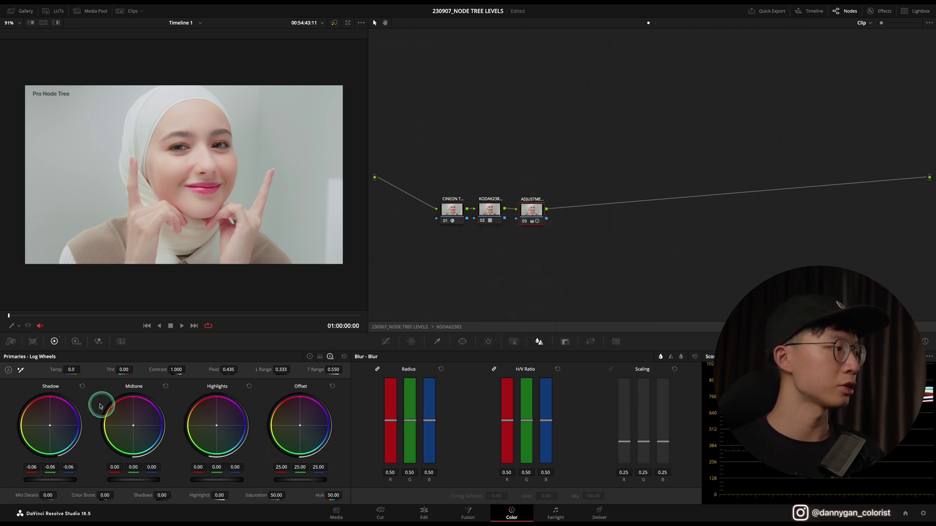
left_click(308, 357)
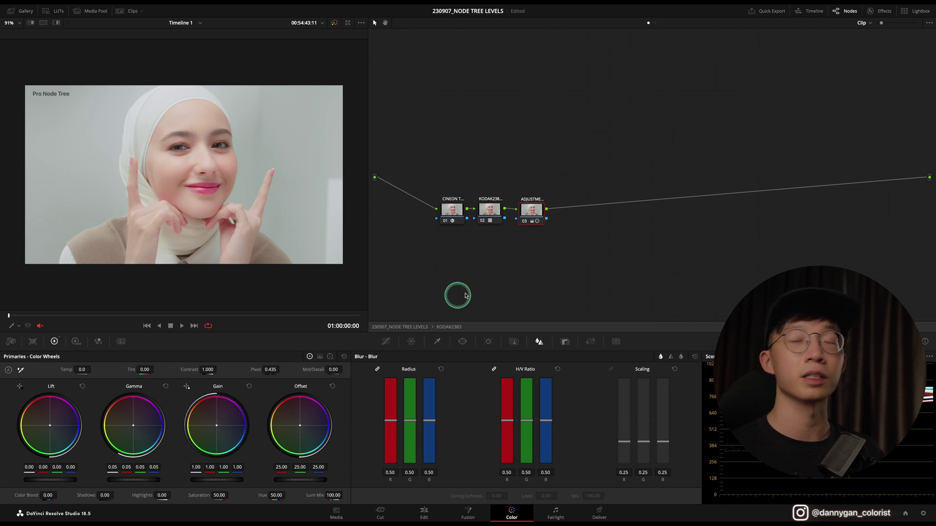
left_click(400, 327)
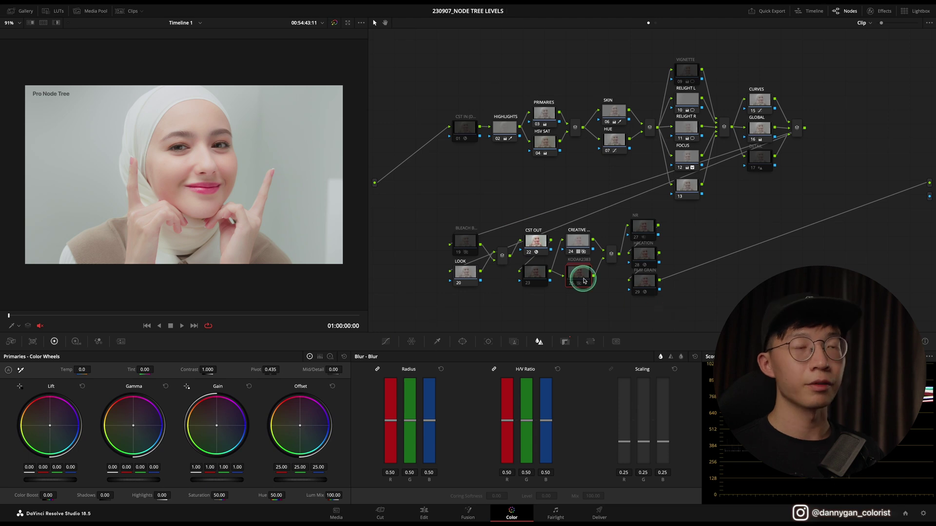
Highlight the NR node, nodes 28 and 29, and the FILM GRAIN node in the lower chain.
left_click(647, 229)
left_click(636, 239)
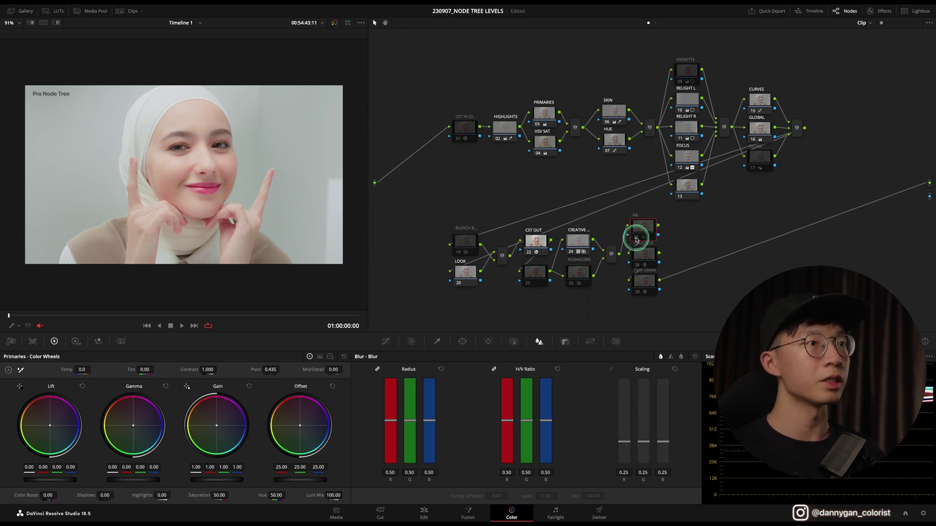
left_click_drag(678, 251, 628, 324)
left_click(722, 306)
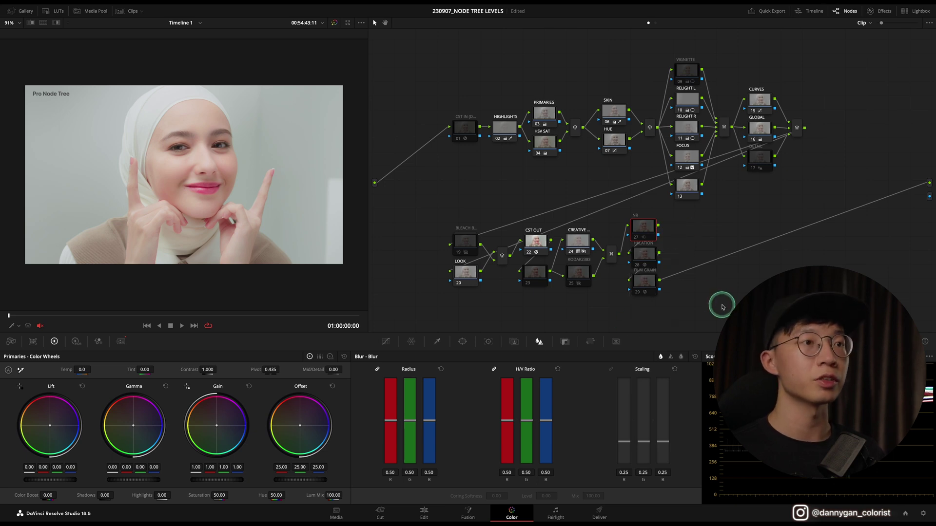
left_click(648, 286)
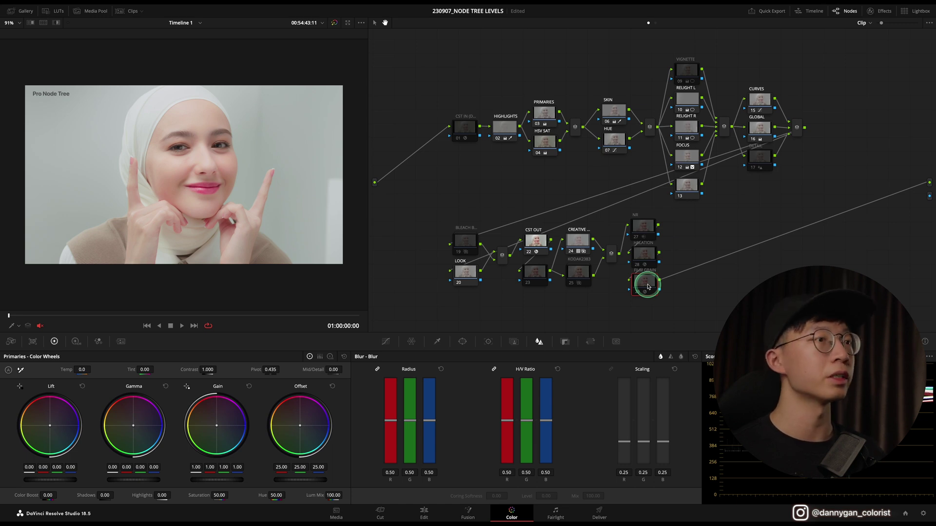
Show the clip thumbnail strip and switch to clip 02's Advanced Node Tree, highlighting its nodes.
left_click(764, 264)
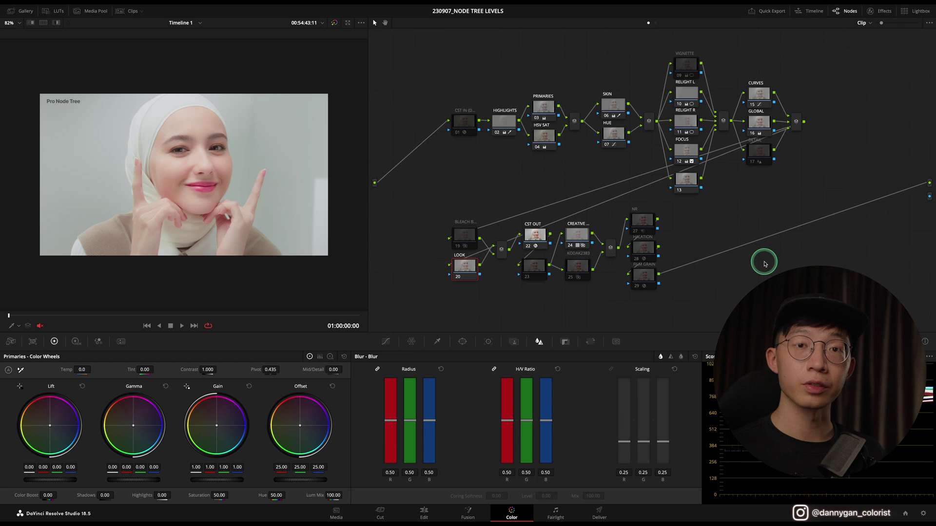
left_click(121, 10)
left_click(137, 288)
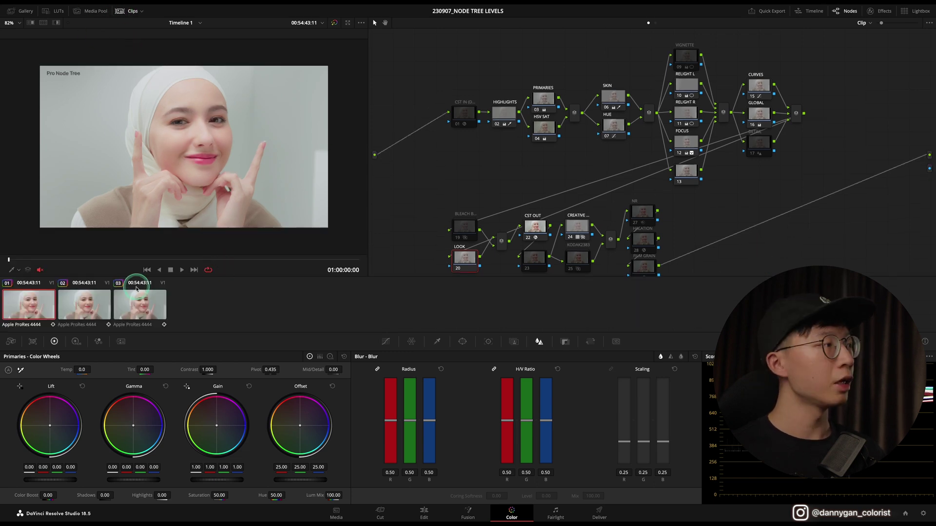
left_click(85, 311)
left_click_drag(858, 63, 827, 66)
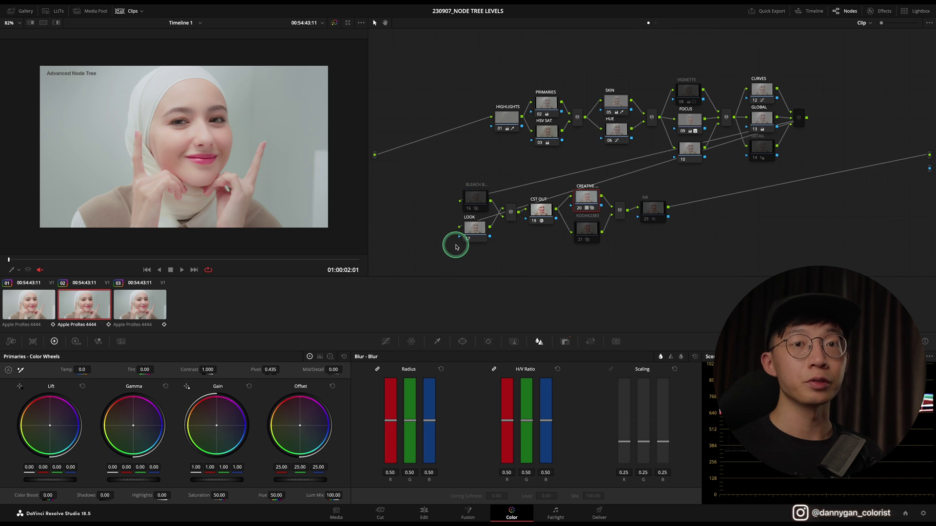
Flip through clips 03, 02 and 01, highlighting the Pro tree's node column 09 to 13.
left_click(148, 310)
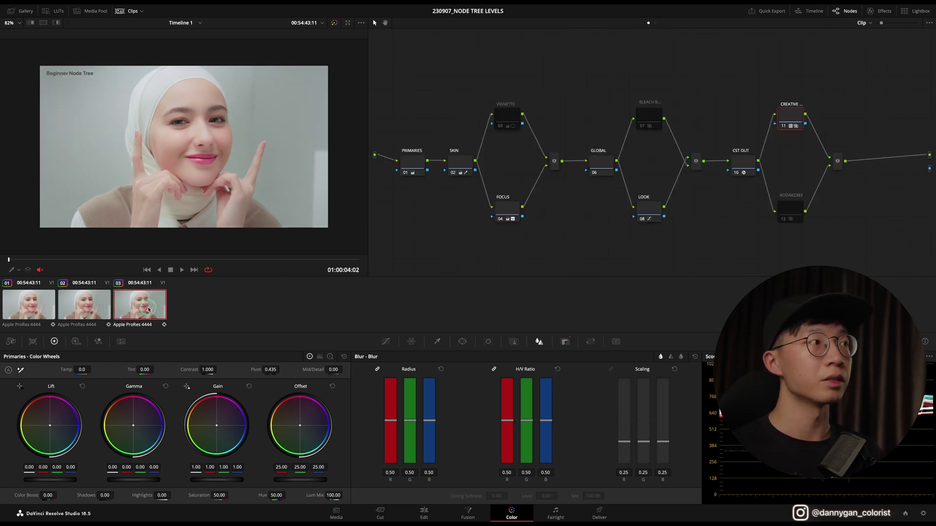
left_click(100, 327)
left_click(34, 314)
left_click(700, 208)
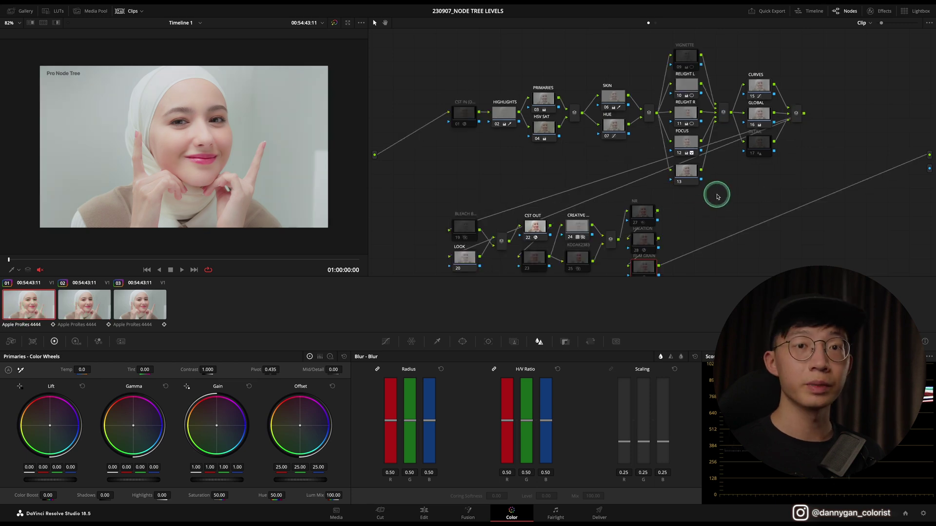
left_click_drag(718, 202, 659, 46)
left_click(740, 191)
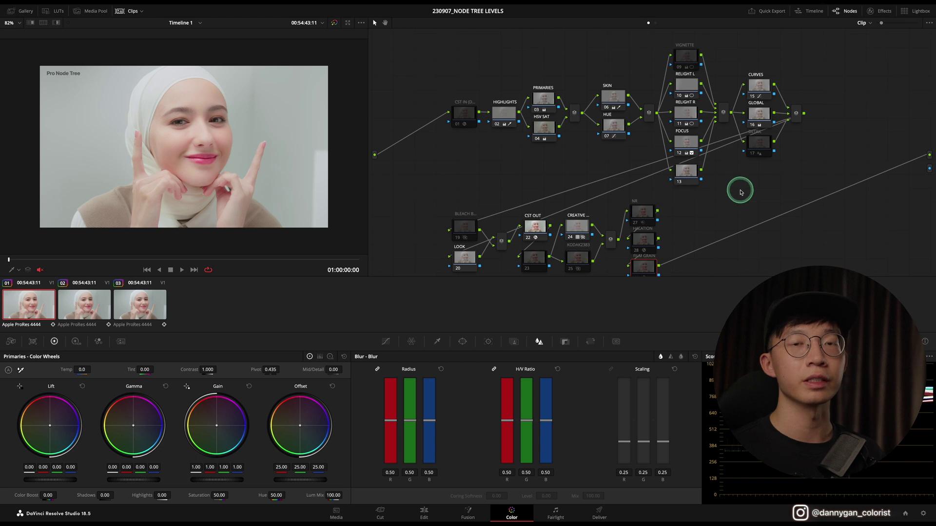
Compare clip 03's Beginner Node Tree, highlighting its CREATIVE and KODAK2383 nodes, then return via clip 02 to clip 01.
left_click(78, 312)
left_click(134, 314)
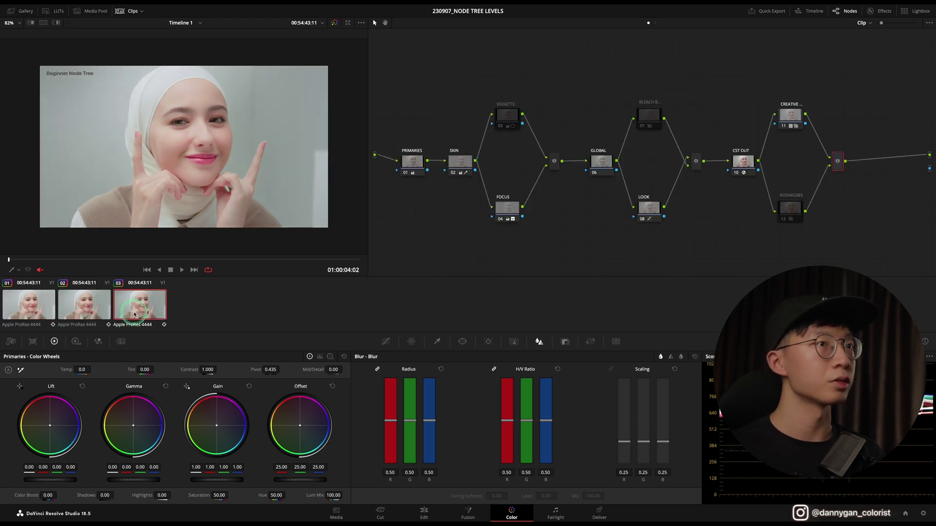
left_click_drag(883, 88, 448, 210)
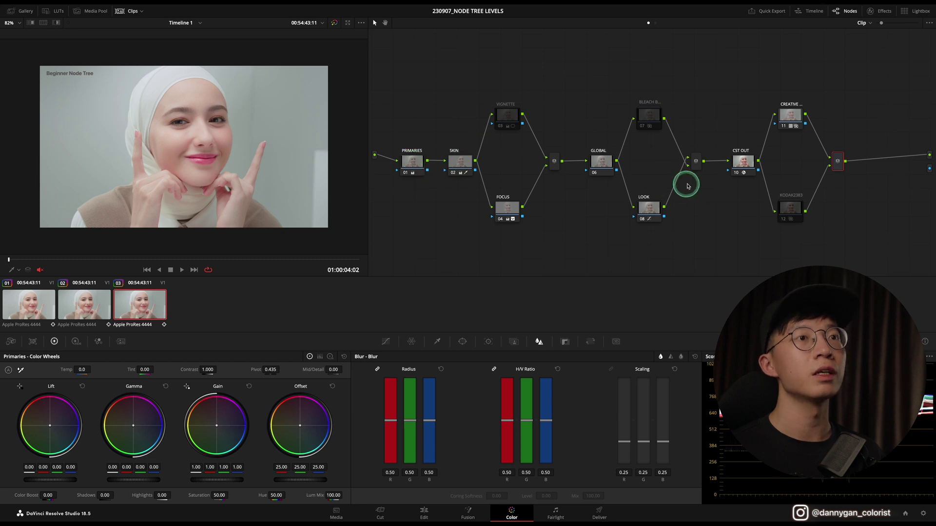
left_click_drag(773, 87, 829, 246)
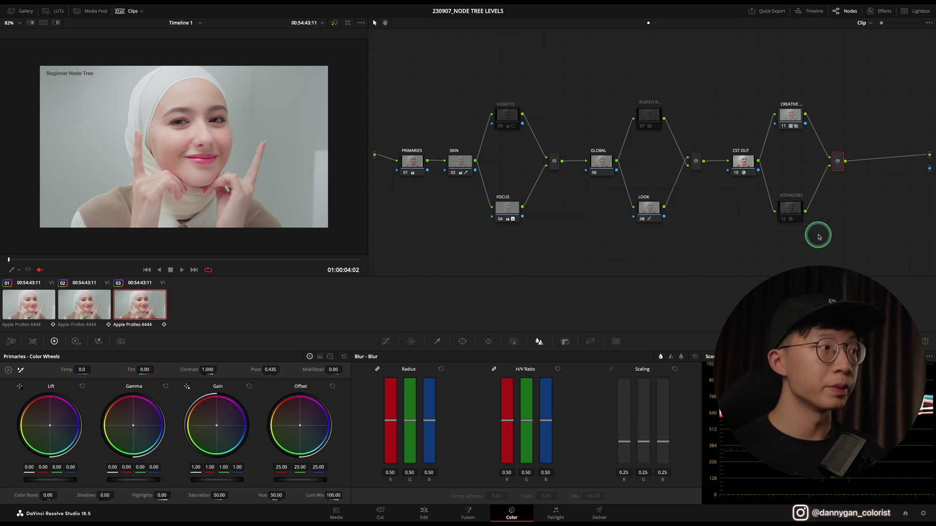
left_click(88, 307)
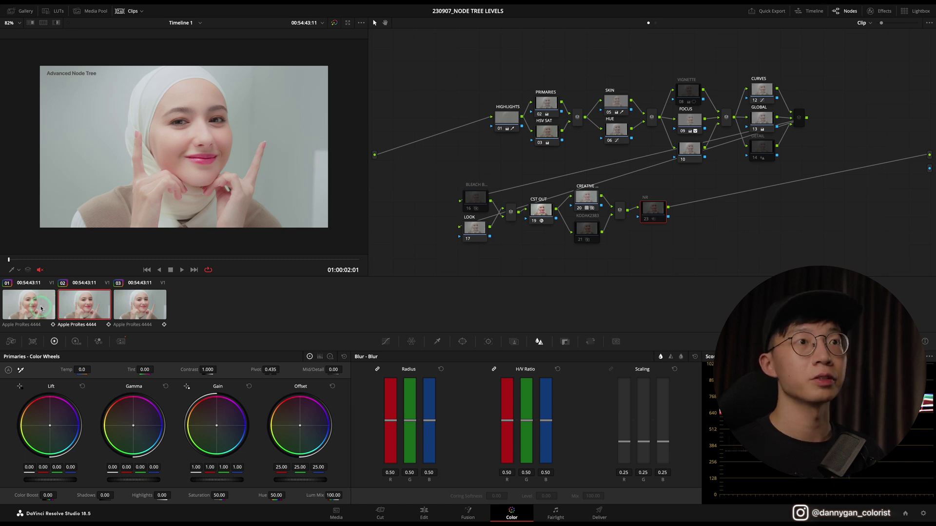
left_click(42, 308)
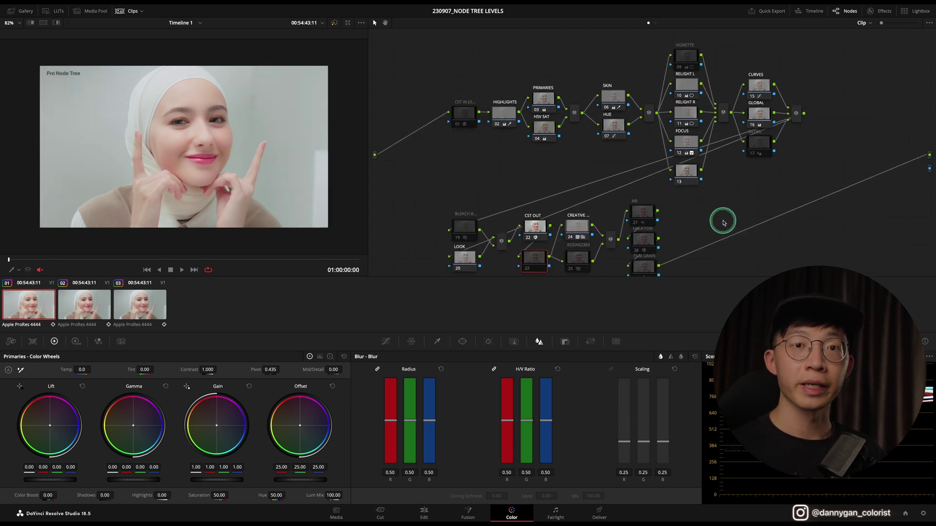